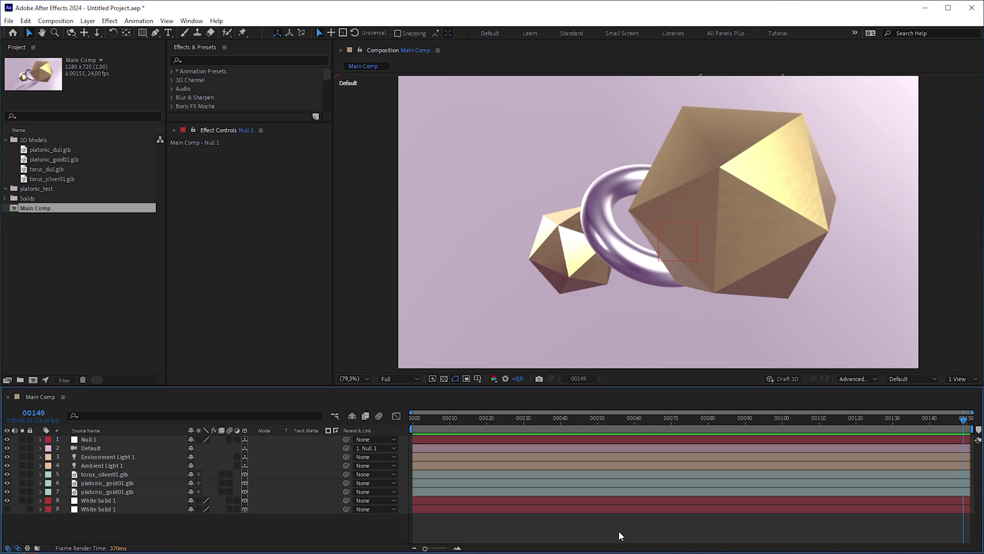
Rotate the Null 1 camera rig 10° around Y and reveal the camera's Position.
{"action": "left_click", "coordinate": [155, 448]}
{"action": "left_click", "coordinate": [161, 440]}
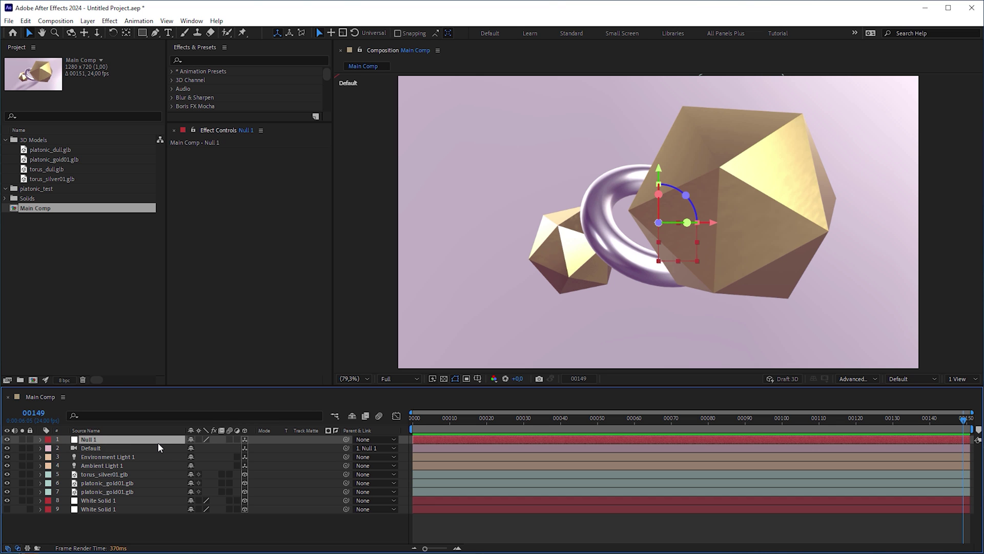
{"action": "key", "text": "r"}
{"action": "left_click_drag", "start_coordinate": [205, 465], "coordinate": [42, 502]}
{"action": "key", "text": "ctrl+Down"}
{"action": "key", "text": "p"}
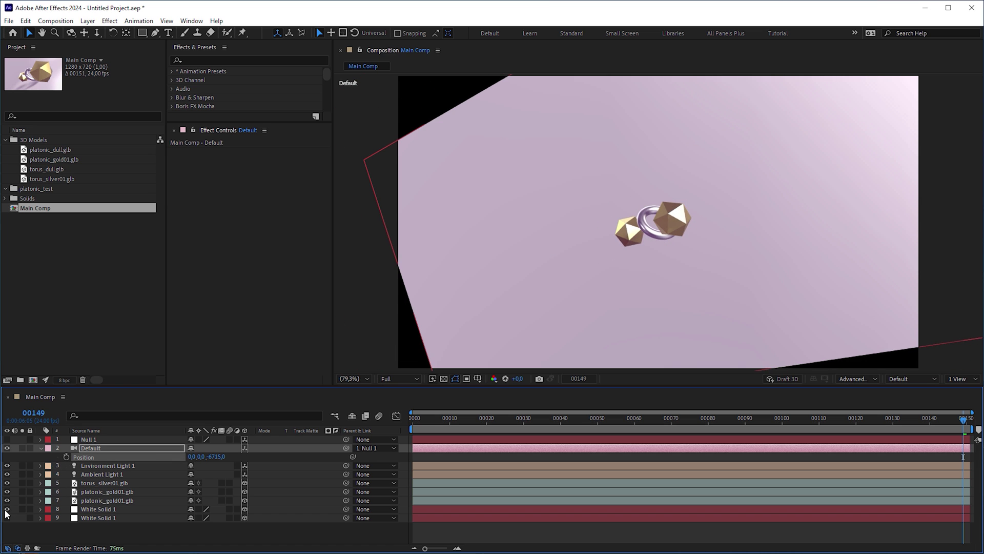
Show the second angled backdrop plane with the first, and set its Mask 1 to Add.
{"action": "left_click", "coordinate": [6, 510]}
{"action": "left_click", "coordinate": [7, 518]}
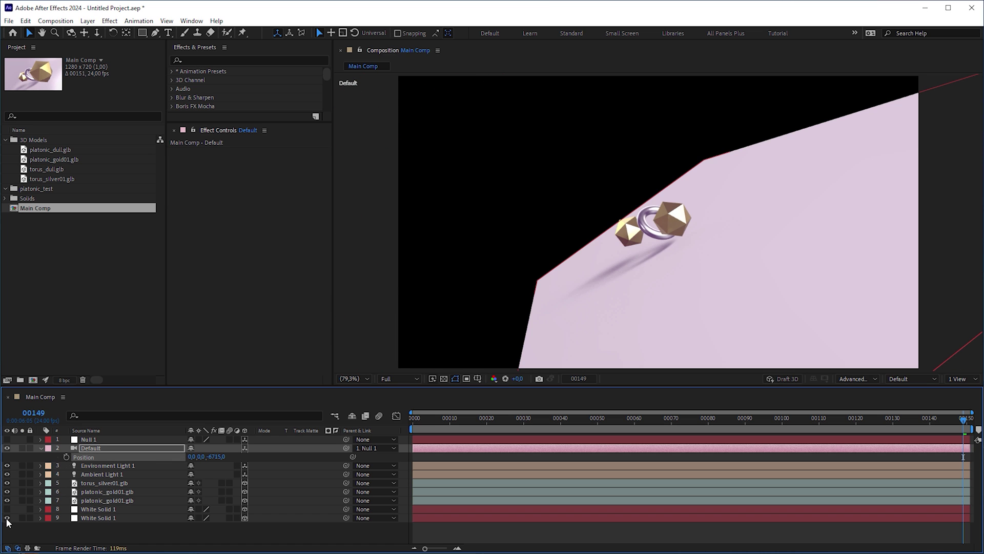
{"action": "left_click", "coordinate": [7, 518]}
{"action": "left_click", "coordinate": [7, 509]}
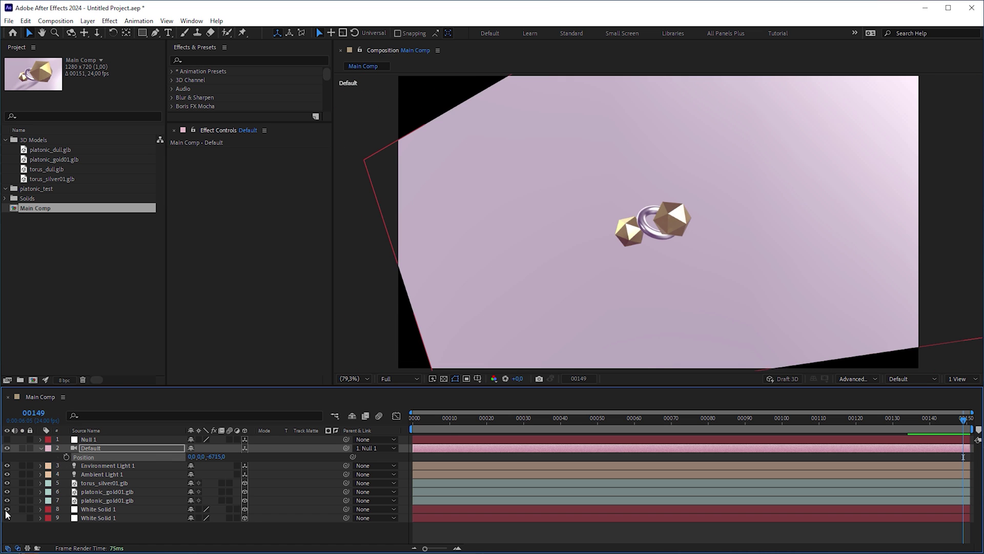
{"action": "left_click", "coordinate": [6, 518]}
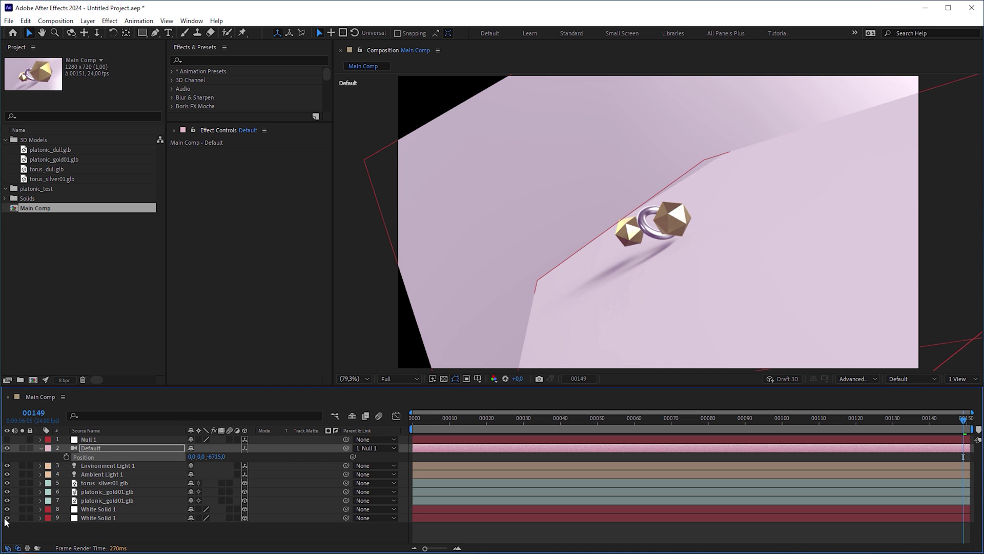
{"action": "left_click", "coordinate": [41, 518]}
{"action": "left_click", "coordinate": [131, 505]}
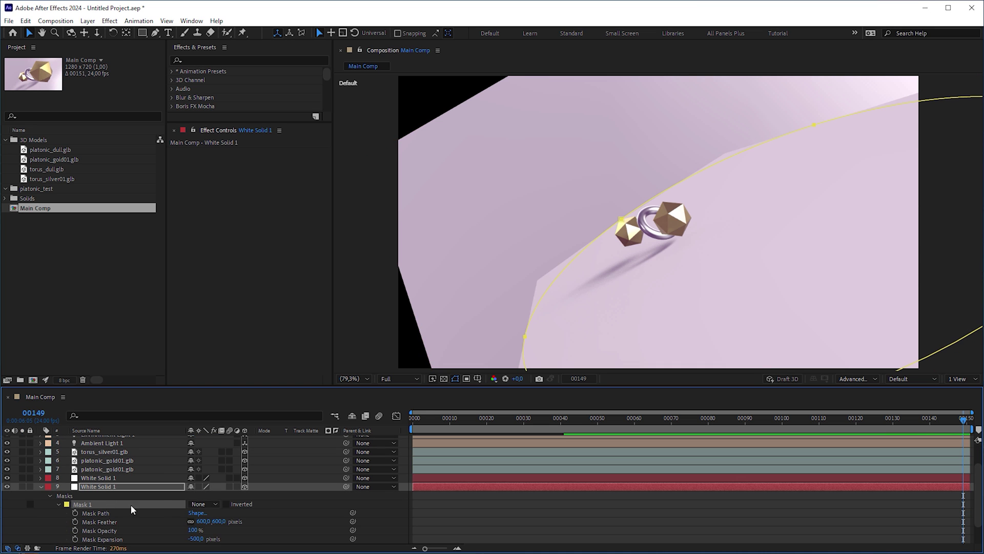
{"action": "left_click", "coordinate": [214, 509]}
{"action": "left_click", "coordinate": [213, 522]}
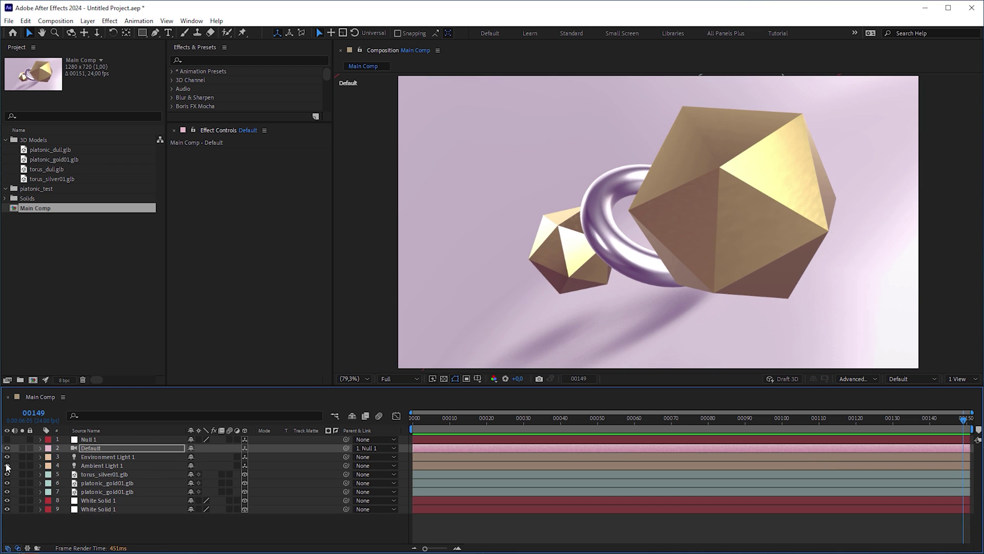
Compare the lights on and off, then lower Ambient Light 1 intensity to 54%.
{"action": "left_click", "coordinate": [6, 465]}
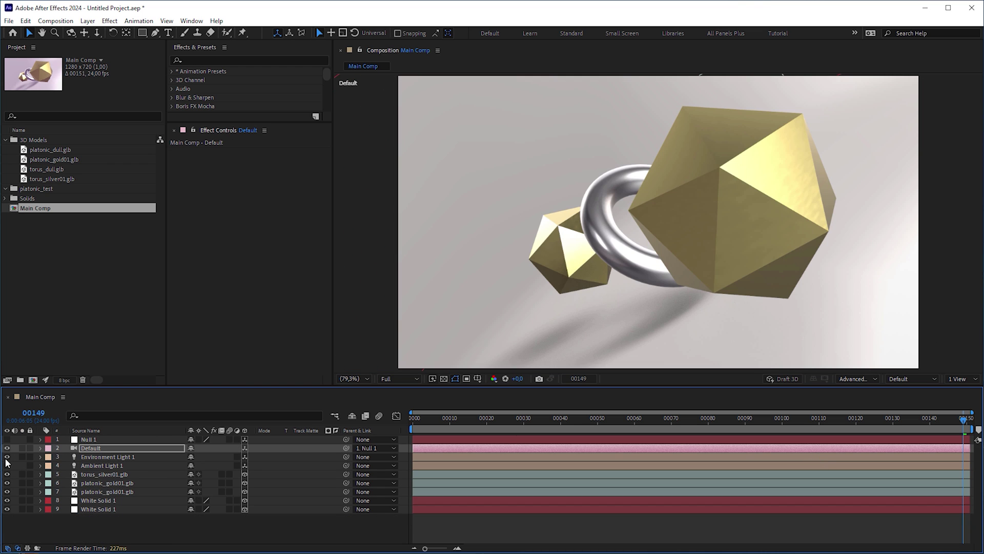
{"action": "left_click", "coordinate": [7, 463]}
{"action": "left_click", "coordinate": [6, 463]}
{"action": "left_click", "coordinate": [7, 457]}
{"action": "left_click", "coordinate": [7, 457]}
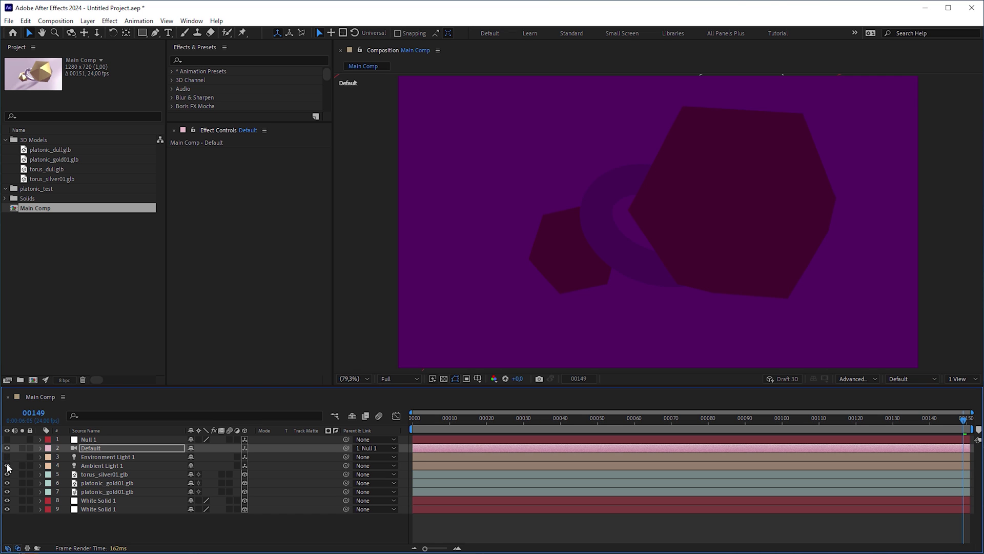
{"action": "double_click", "coordinate": [101, 465]}
{"action": "left_click_drag", "start_coordinate": [191, 237], "coordinate": [218, 241]}
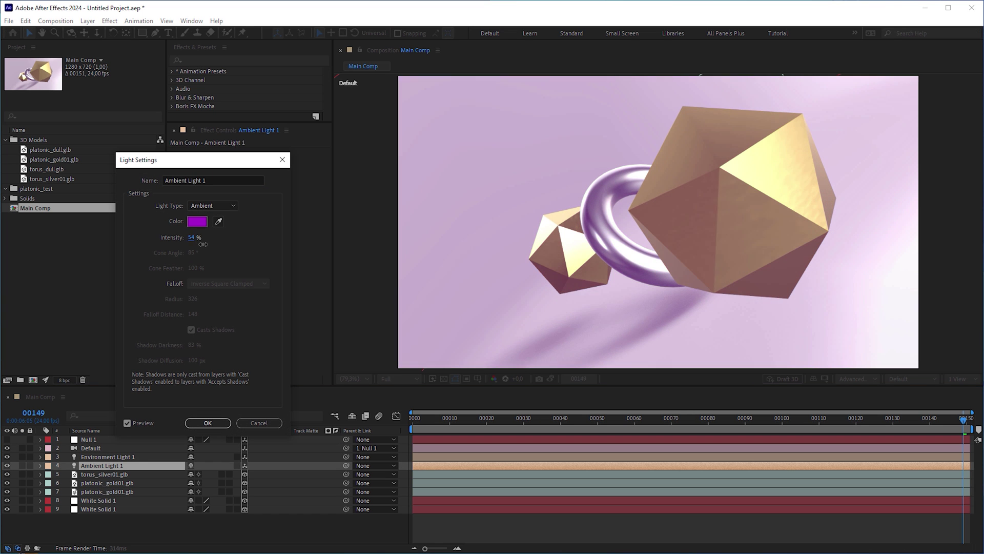
{"action": "key", "text": "Return"}
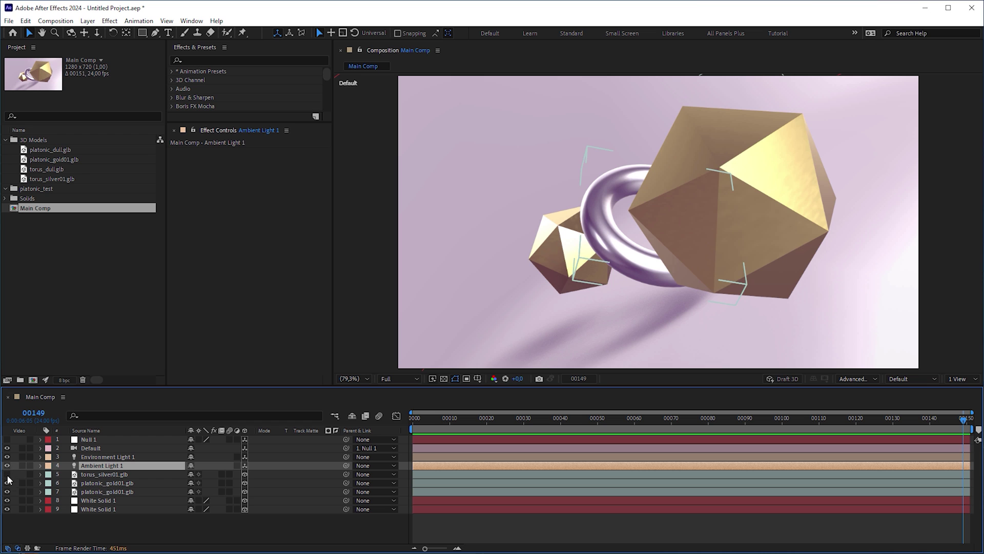
Compare object visibility, leaving the torus and both gold icosahedrons shown.
{"action": "left_click", "coordinate": [7, 491]}
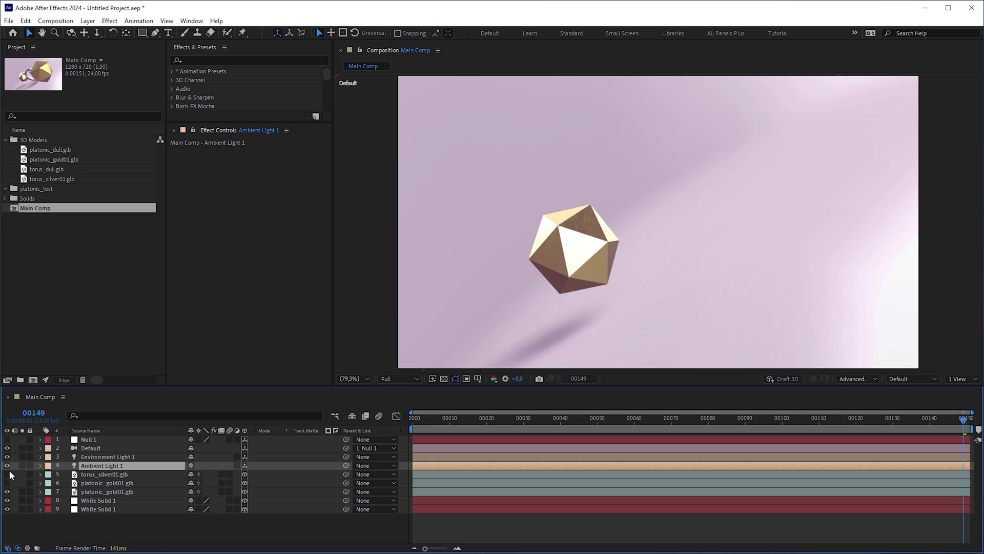
{"action": "left_click", "coordinate": [7, 473]}
{"action": "left_click", "coordinate": [7, 483]}
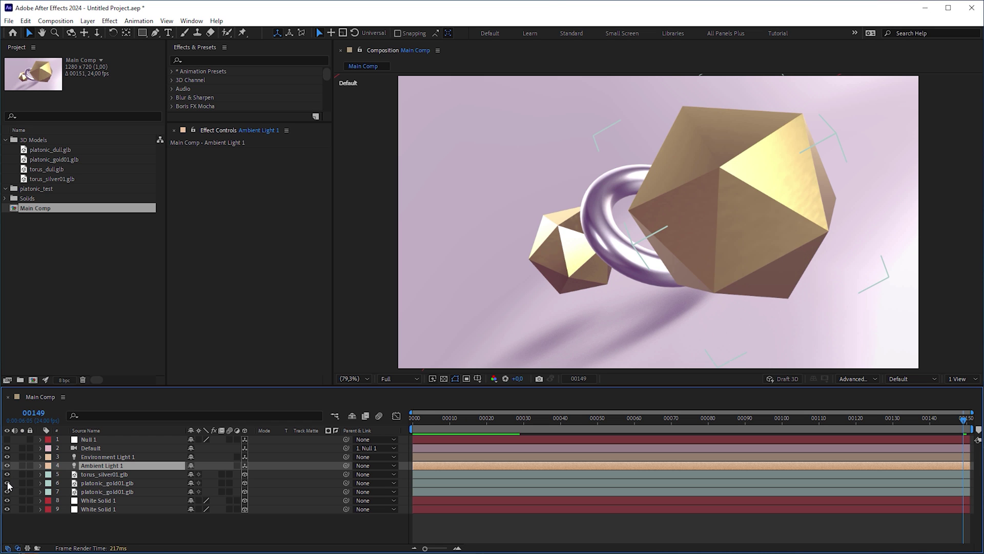
{"action": "left_click", "coordinate": [7, 483]}
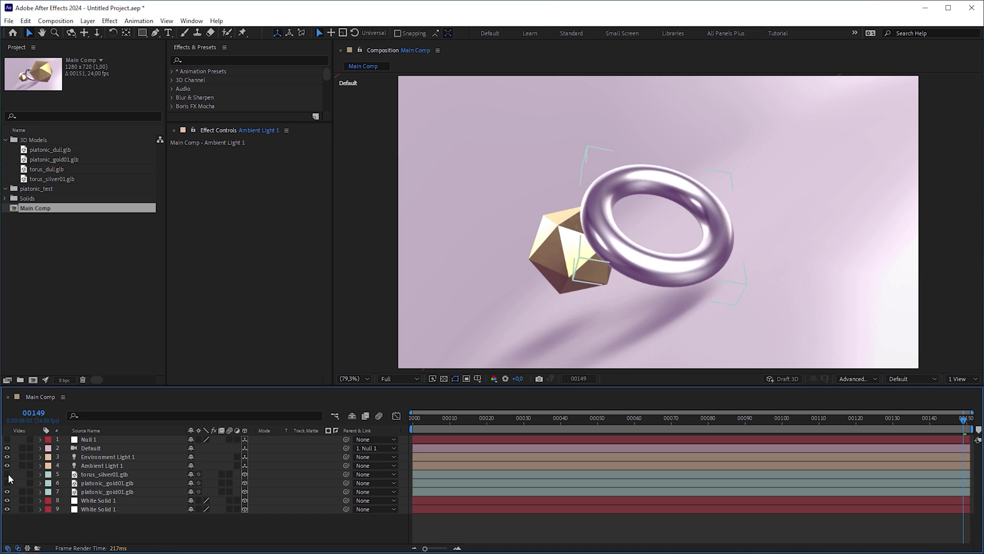
{"action": "left_click", "coordinate": [7, 474]}
{"action": "left_click", "coordinate": [7, 491]}
{"action": "left_click", "coordinate": [7, 491]}
{"action": "left_click", "coordinate": [7, 474]}
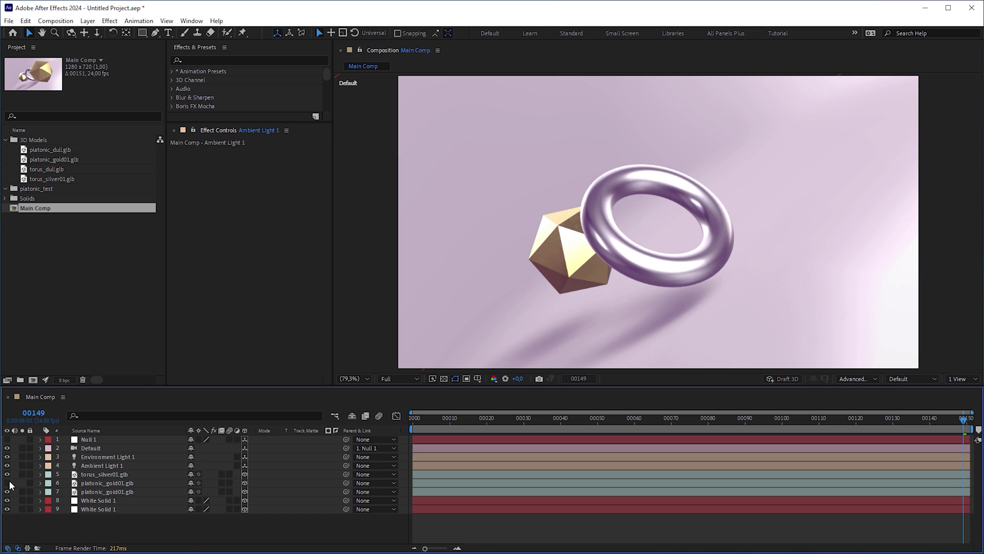
{"action": "left_click", "coordinate": [7, 483]}
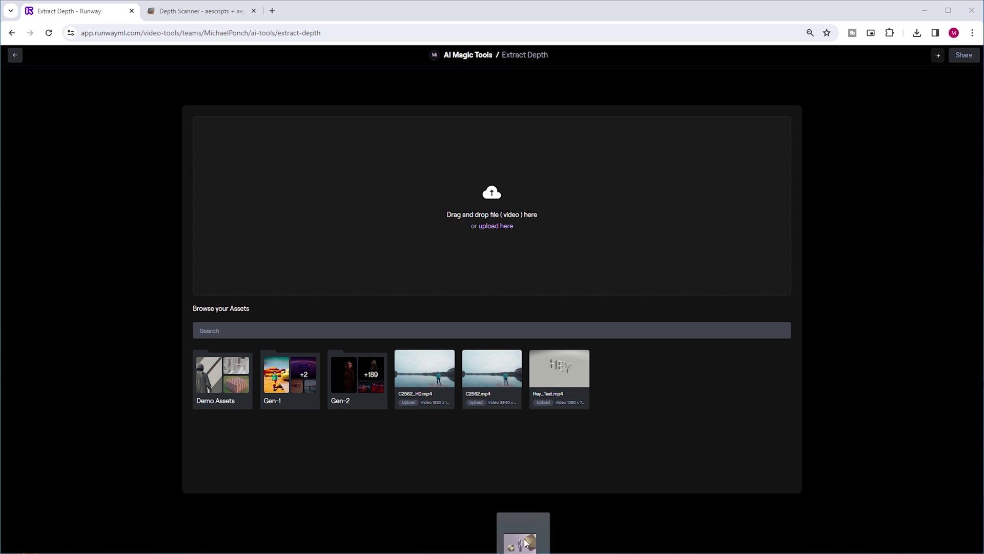
Load the rendered clip into Runway for depth extraction and play the depth-map video.
{"action": "left_click_drag", "start_coordinate": [520, 533], "coordinate": [494, 241]}
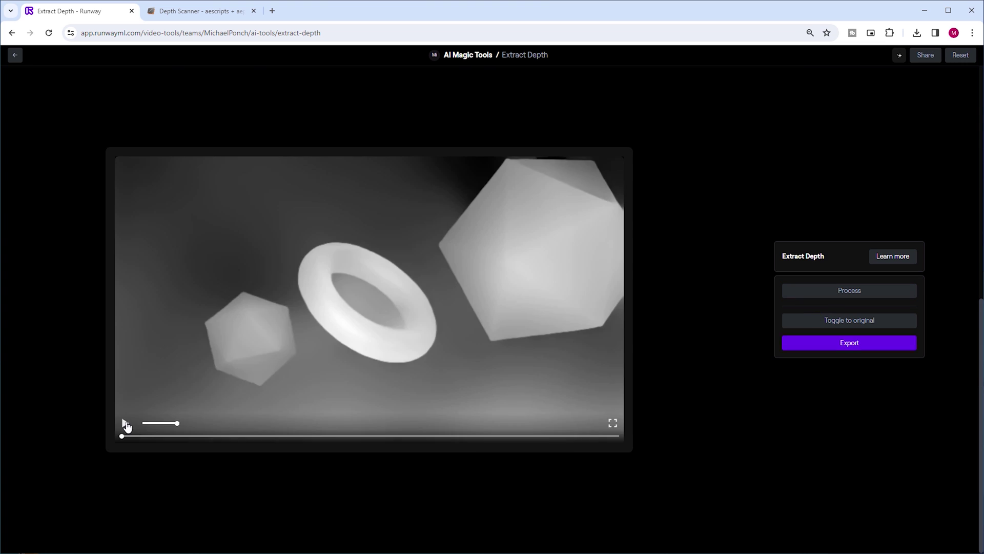
{"action": "left_click", "coordinate": [126, 424]}
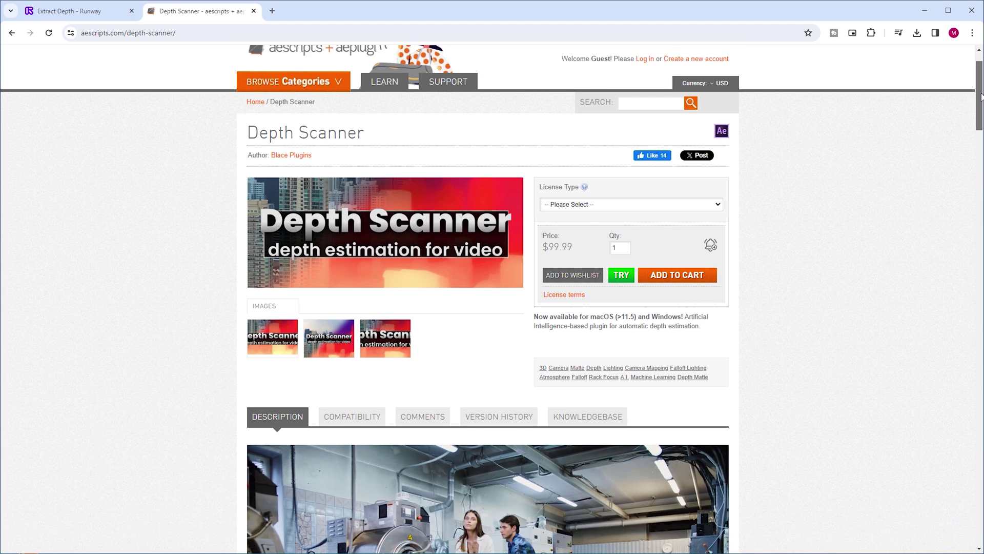
{"action": "scroll", "coordinate": [981, 96], "scroll_direction": "down", "scroll_amount": 6}
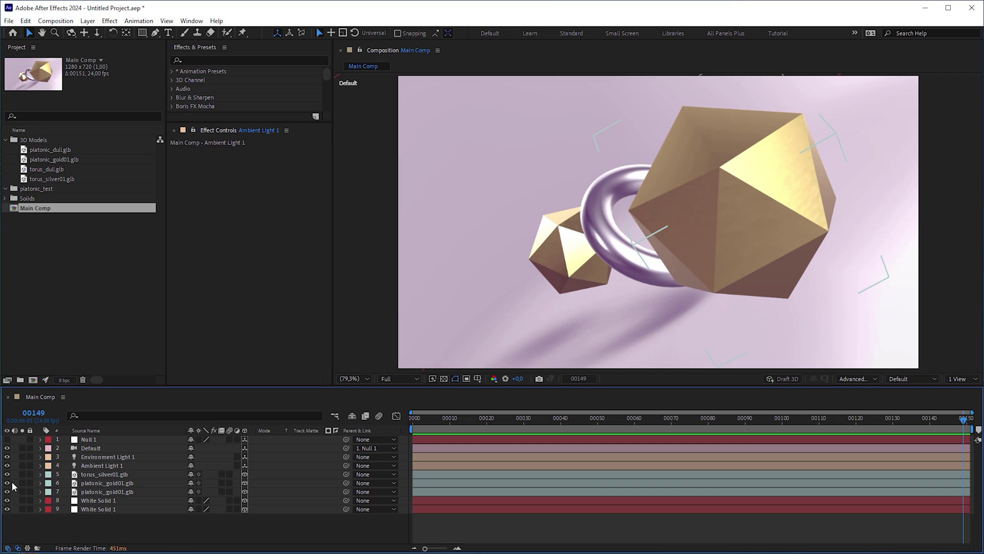
Copy Null 1, the Default camera, the torus and both gold solids with property links.
{"action": "left_click", "coordinate": [136, 439]}
{"action": "left_click", "coordinate": [132, 449], "text": "ctrl"}
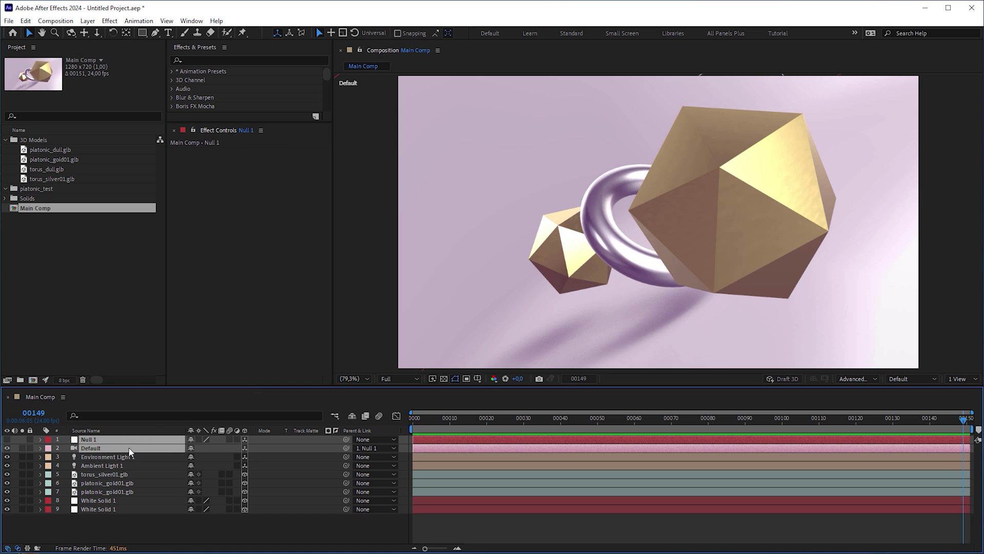
{"action": "left_click", "coordinate": [134, 474], "text": "ctrl"}
{"action": "left_click", "coordinate": [138, 483], "text": "ctrl"}
{"action": "left_click", "coordinate": [143, 492], "text": "ctrl"}
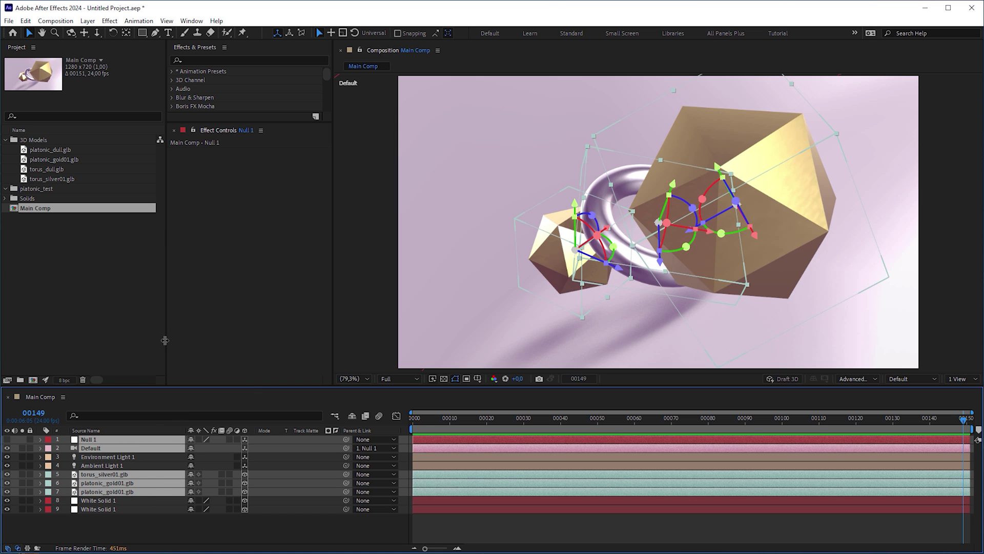
{"action": "left_click", "coordinate": [25, 20]}
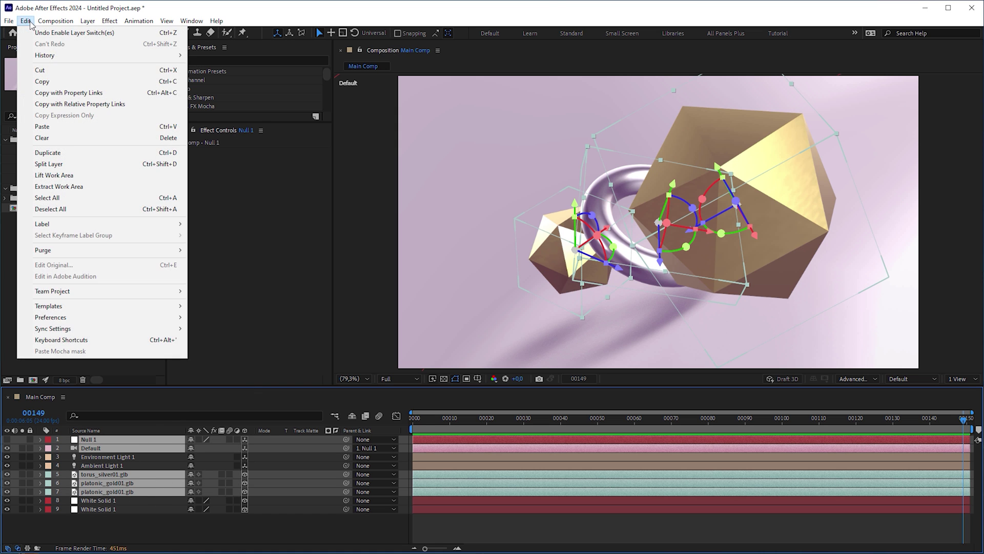
{"action": "left_click", "coordinate": [54, 93]}
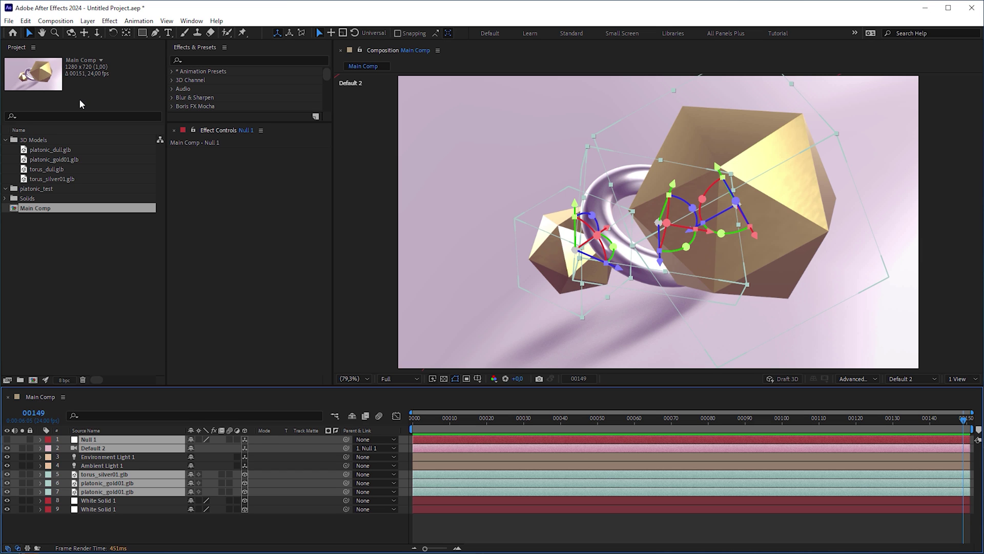
Duplicate Main Comp, rename the copy '_DepthMap' and open it.
{"action": "left_click", "coordinate": [46, 211]}
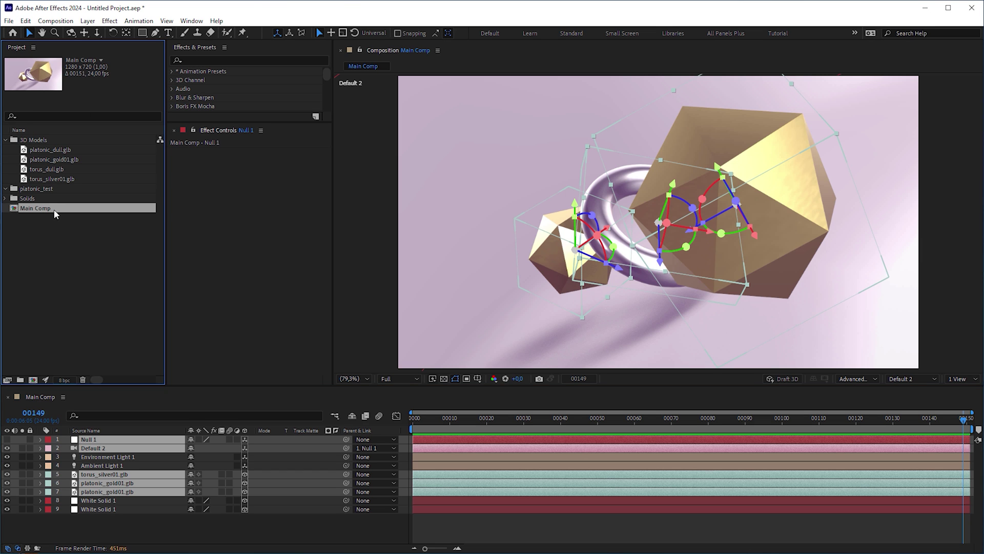
{"action": "key", "text": "ctrl+d"}
{"action": "key", "text": "Return"}
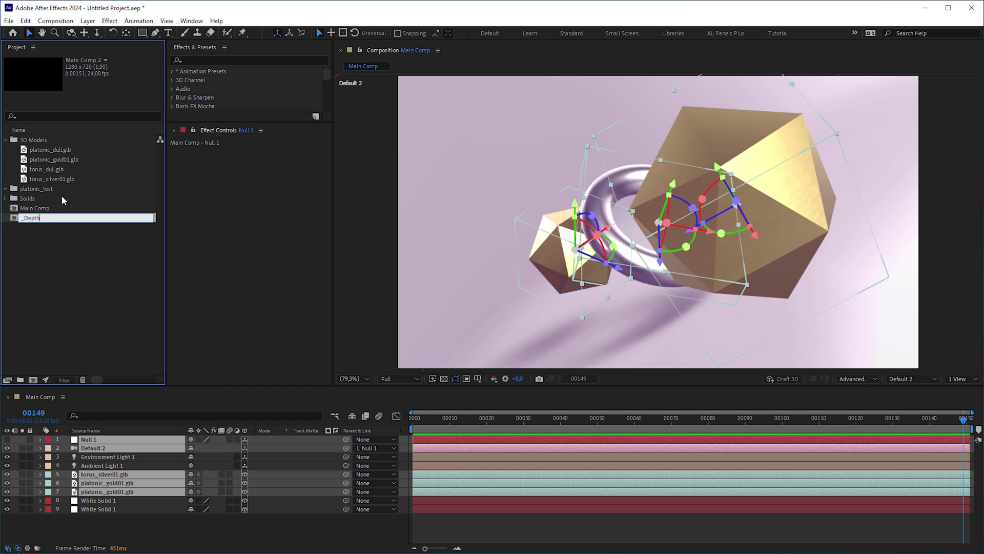
{"action": "type", "text": "_DepthMap"}
{"action": "key", "text": "Return"}
{"action": "double_click", "coordinate": [65, 208]}
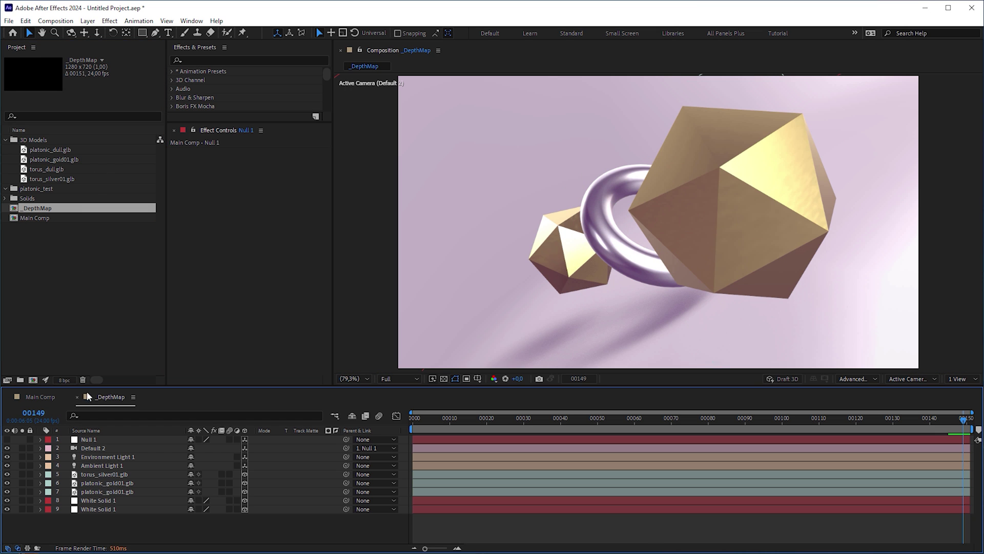
Remove the top seven layers, lights included, and paste in the linked null, camera and models.
{"action": "left_click", "coordinate": [101, 439]}
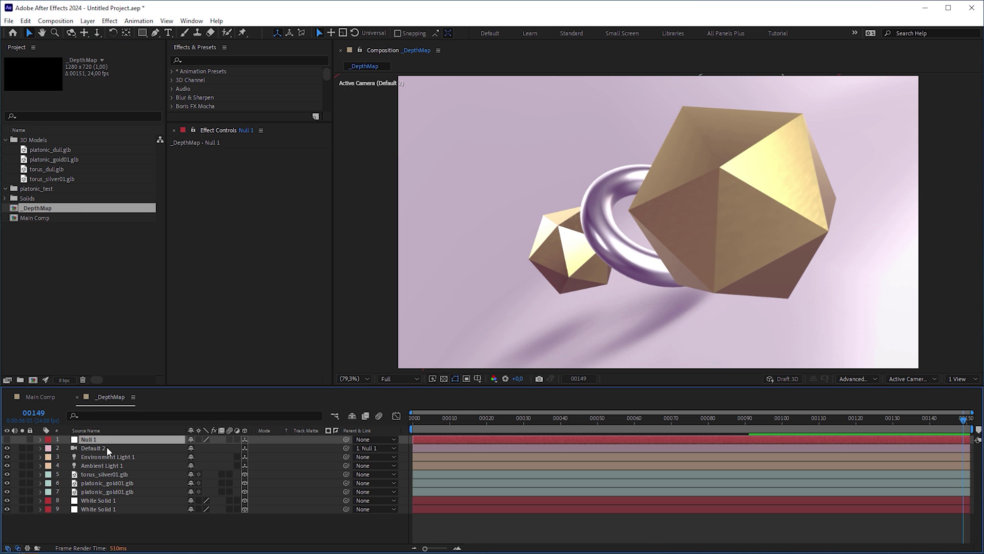
{"action": "left_click", "coordinate": [132, 492], "text": "shift"}
{"action": "key", "text": "ctrl+x"}
{"action": "key", "text": "ctrl+v"}
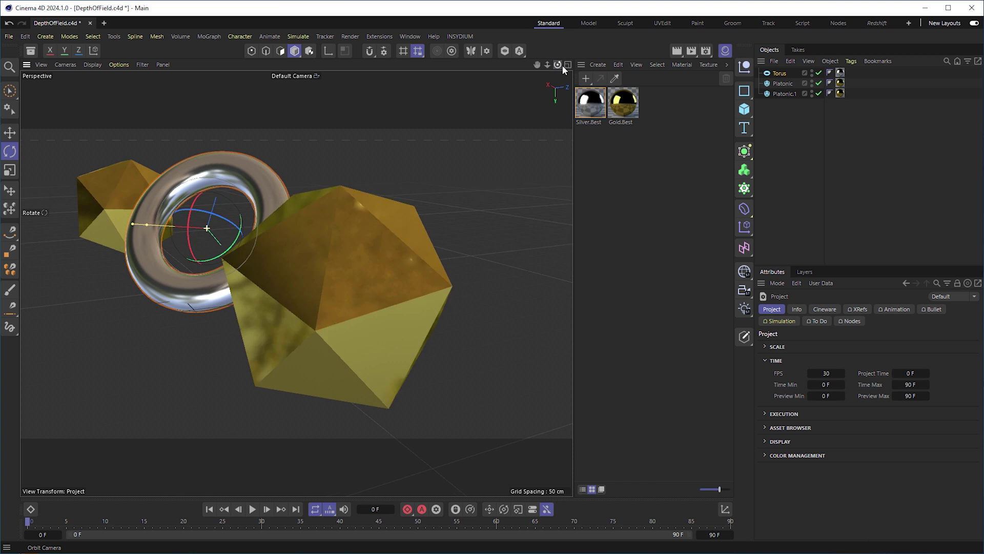
Delete the material tags from Platonic.1, the torus's Silver.Best and Platonic's Gold.Best.
{"action": "left_click", "coordinate": [841, 93]}
{"action": "key", "text": "Delete"}
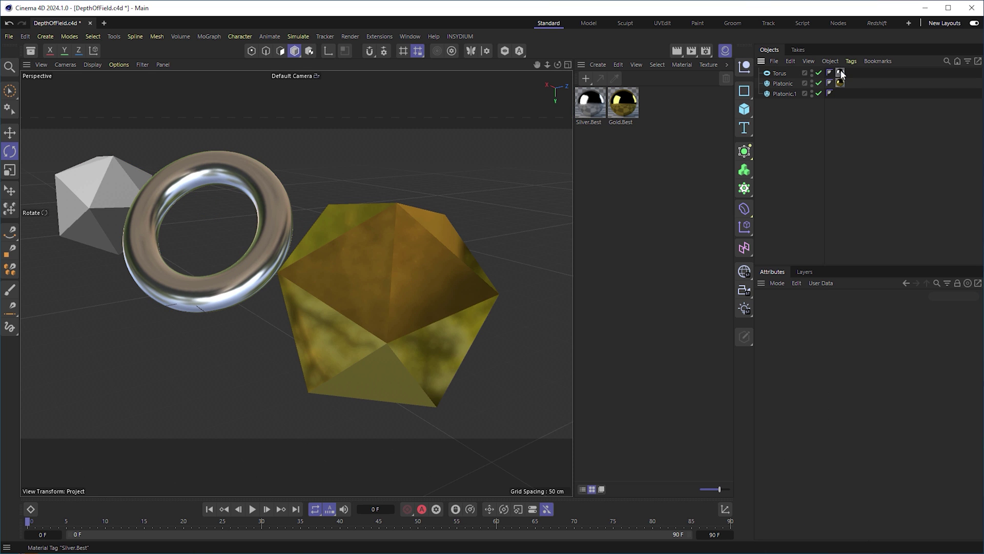
{"action": "left_click", "coordinate": [840, 73]}
{"action": "key", "text": "Delete"}
{"action": "left_click", "coordinate": [841, 83]}
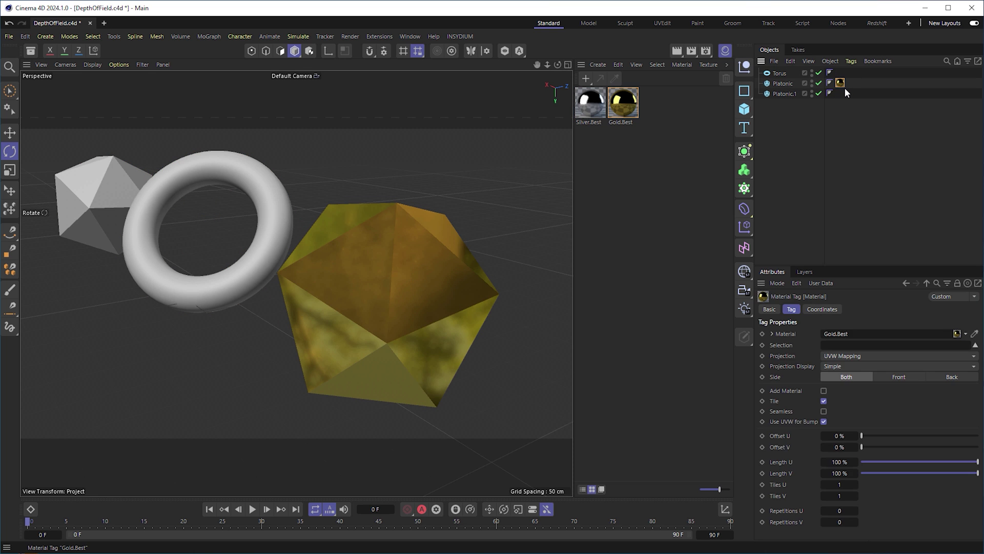
{"action": "key", "text": "Delete"}
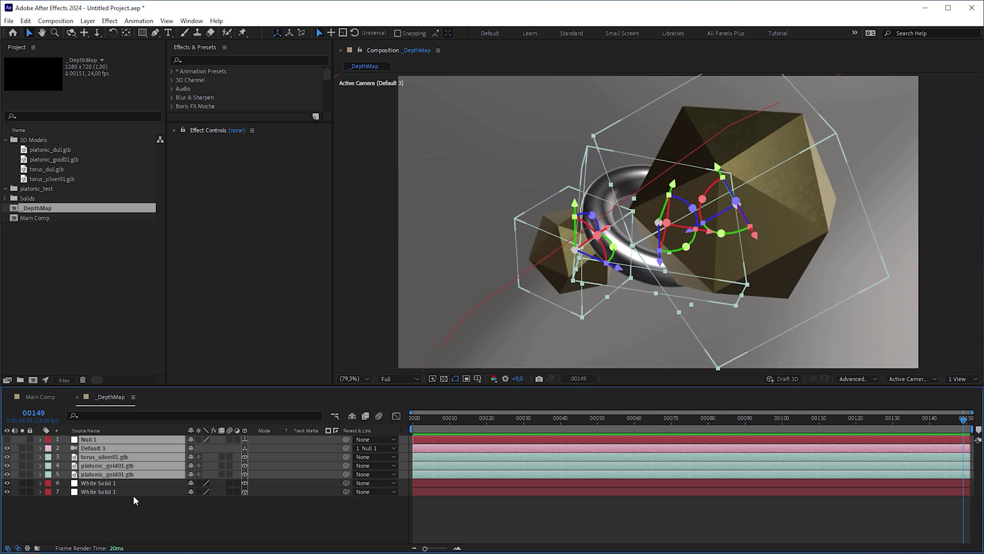
Swap the torus and both gold polyhedra for torus_dull.glb and platonic_dull.glb, then start a new light.
{"action": "left_click", "coordinate": [148, 461]}
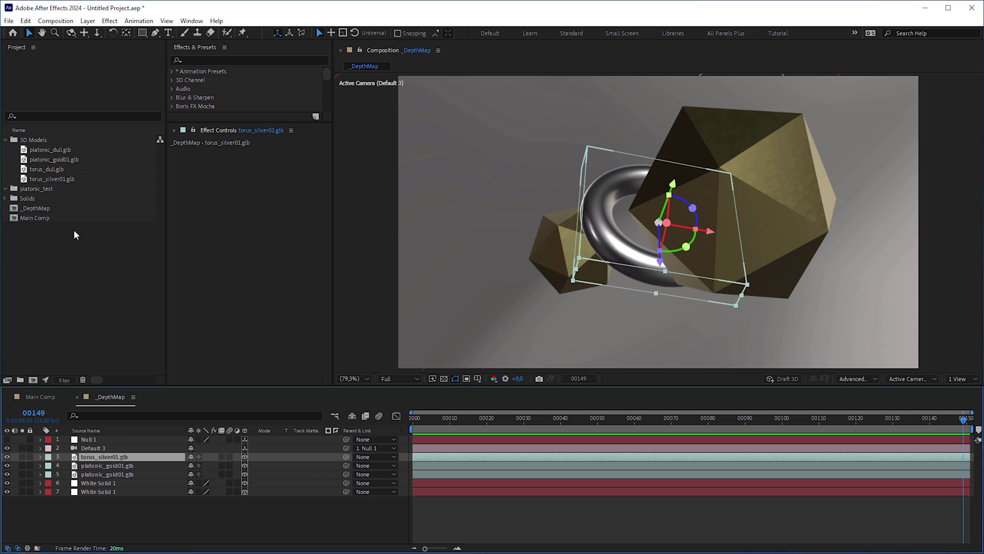
{"action": "left_click_drag", "start_coordinate": [62, 173], "coordinate": [129, 458]}
{"action": "left_click", "coordinate": [128, 466]}
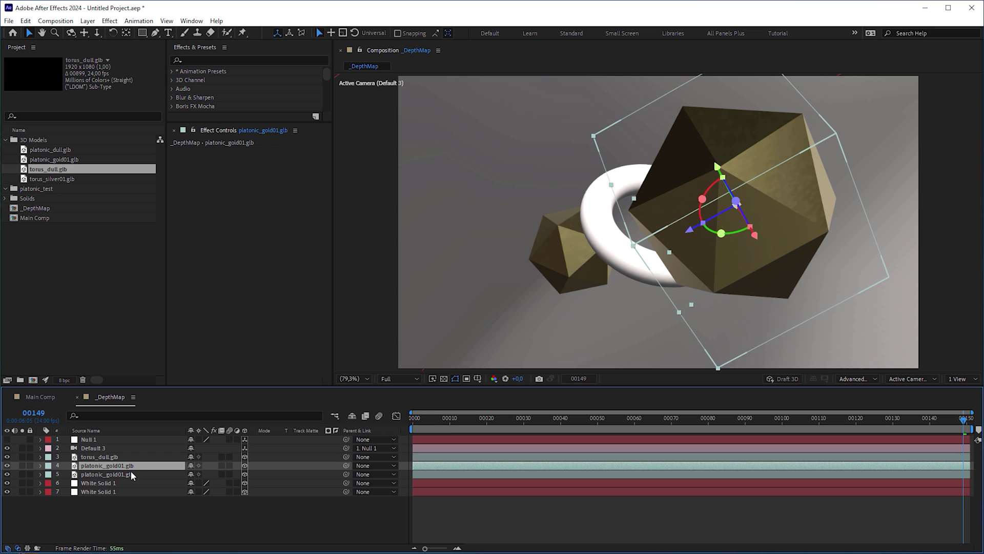
{"action": "left_click", "coordinate": [132, 475], "text": "shift"}
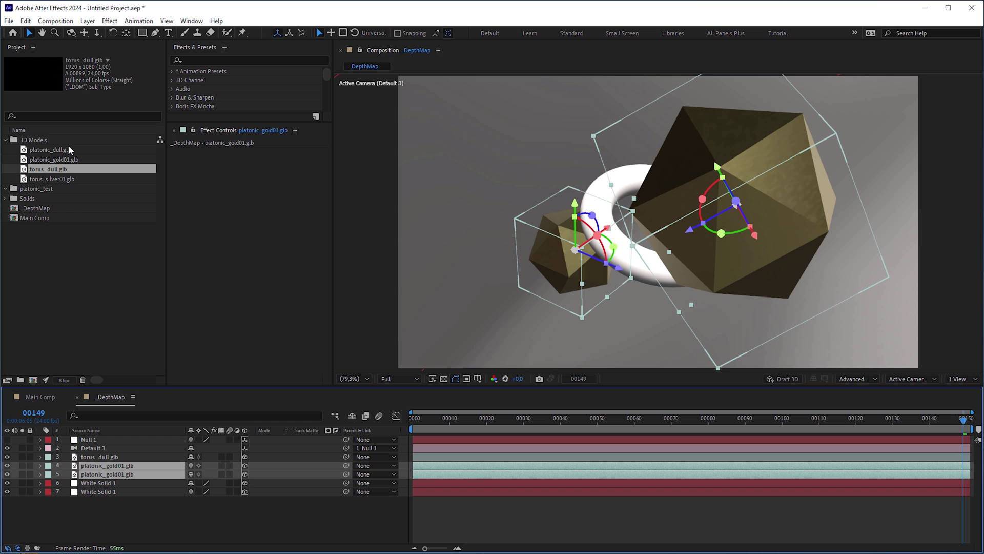
{"action": "left_click_drag", "start_coordinate": [70, 151], "coordinate": [137, 474]}
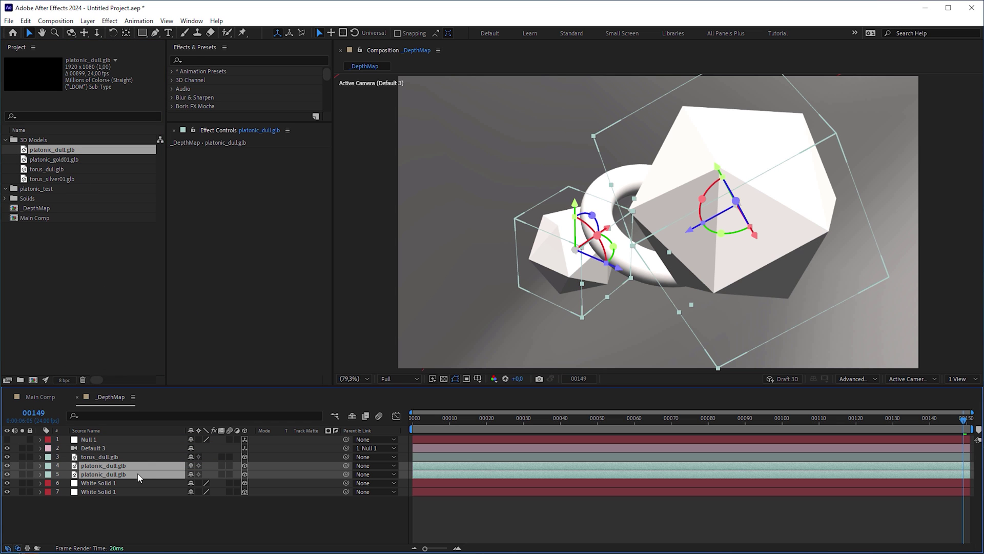
{"action": "left_click", "coordinate": [88, 20]}
{"action": "left_click", "coordinate": [269, 55]}
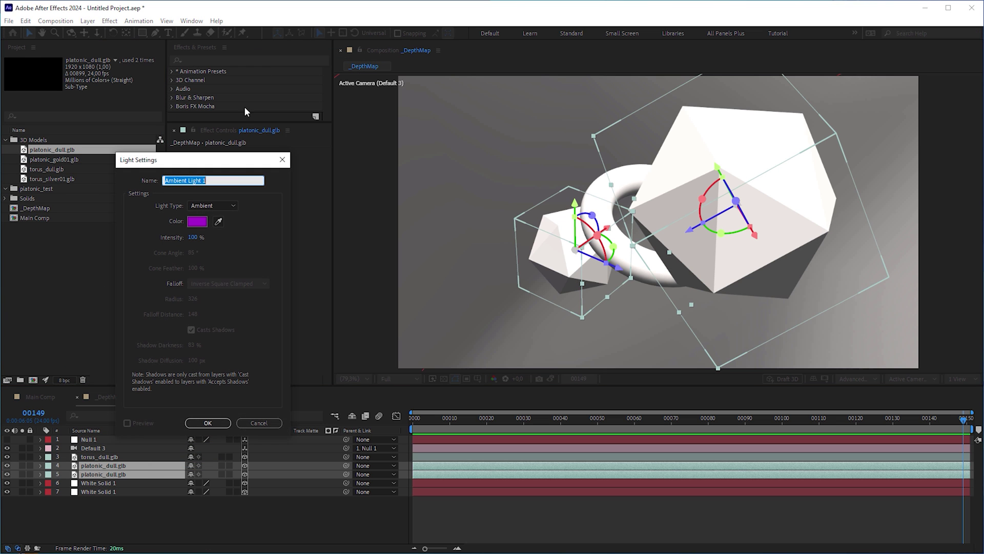
Add the new light as a Point light.
{"action": "left_click", "coordinate": [228, 206]}
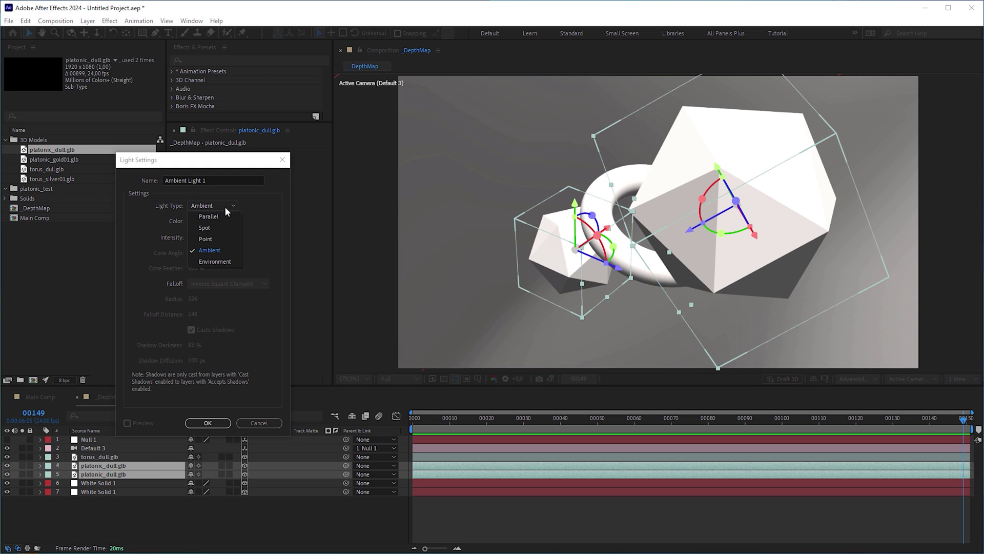
{"action": "left_click", "coordinate": [214, 239]}
{"action": "left_click", "coordinate": [197, 221]}
{"action": "key", "text": "Return"}
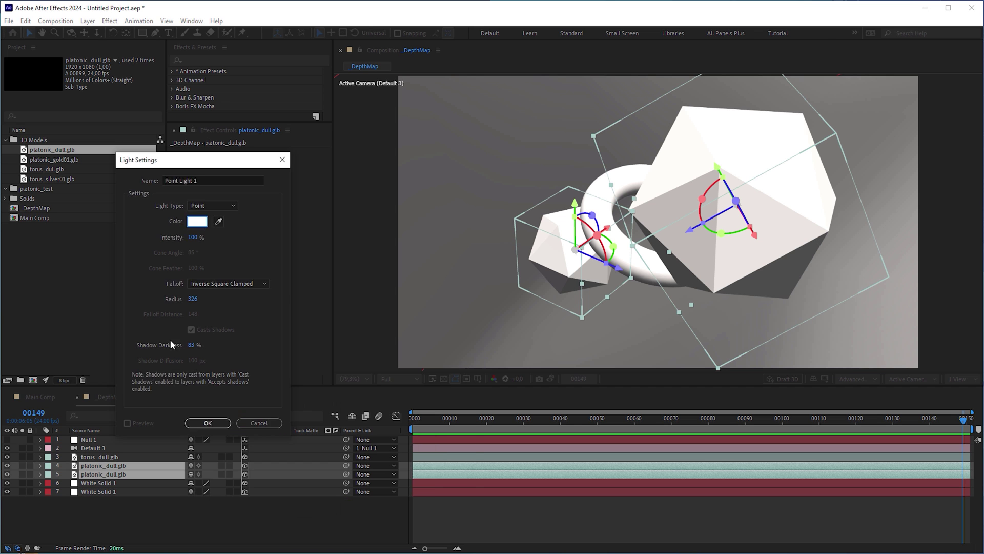
{"action": "left_click", "coordinate": [239, 423]}
Parent the point light to the Default 3 camera and set its Position to 0,0,0.
{"action": "left_click_drag", "start_coordinate": [341, 442], "coordinate": [103, 457]}
{"action": "key", "text": "p"}
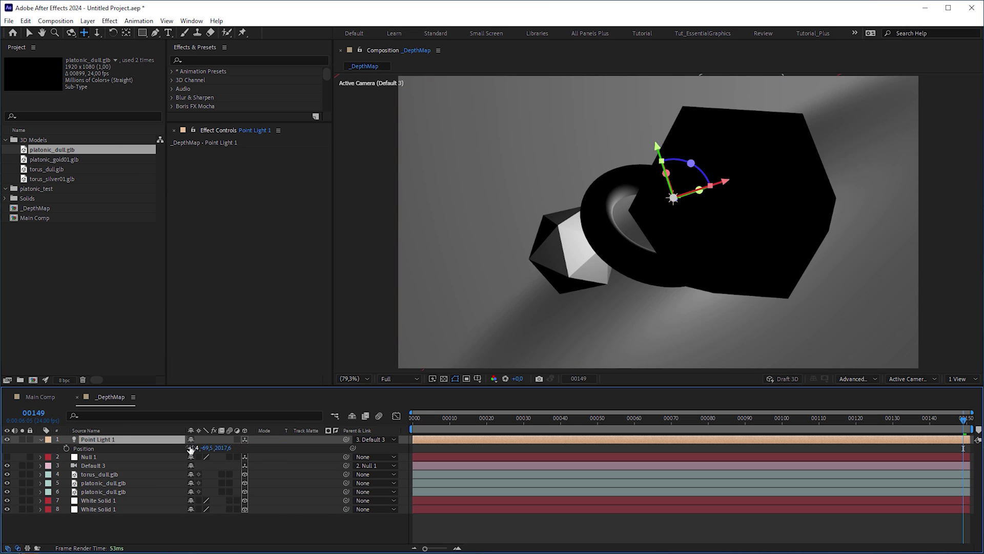
{"action": "left_click", "coordinate": [188, 450]}
{"action": "type", "text": "0"}
{"action": "key", "text": "Tab"}
{"action": "type", "text": "0"}
{"action": "key", "text": "Return"}
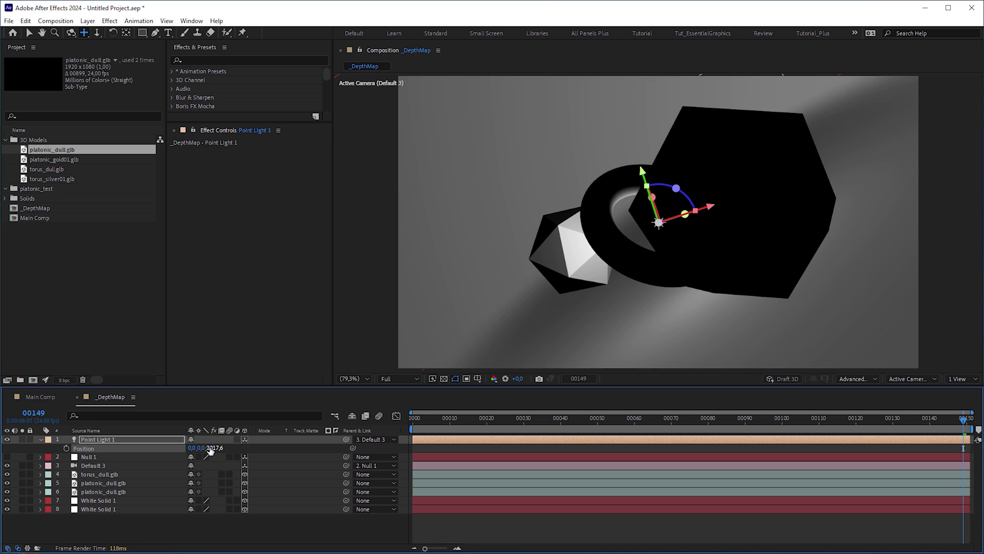
{"action": "type", "text": "0"}
{"action": "key", "text": "Return"}
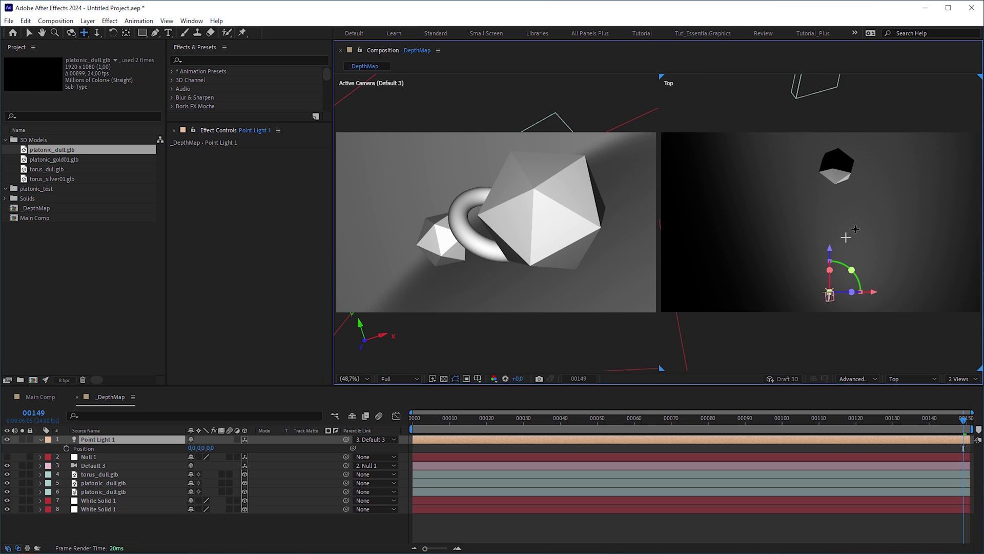
{"action": "left_click", "coordinate": [113, 465]}
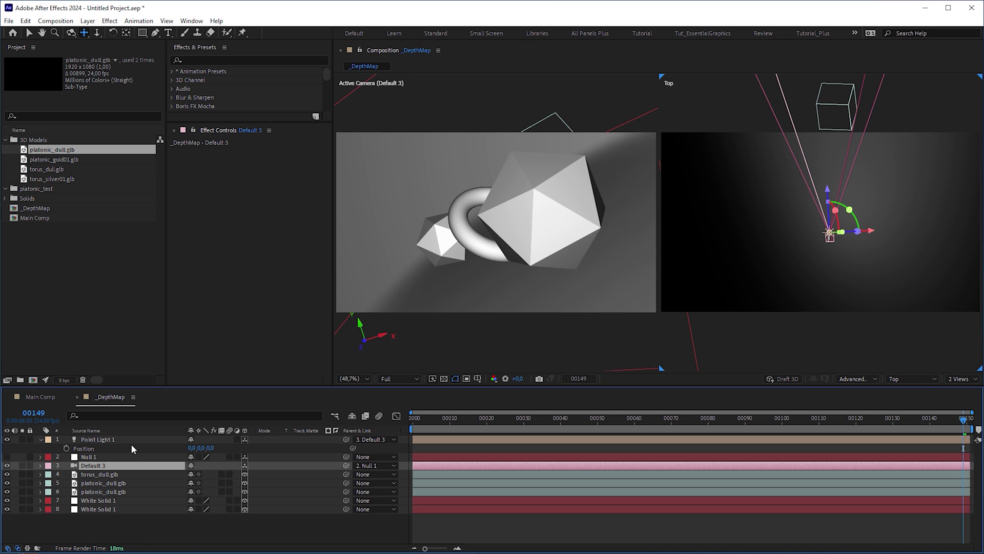
{"action": "double_click", "coordinate": [131, 440]}
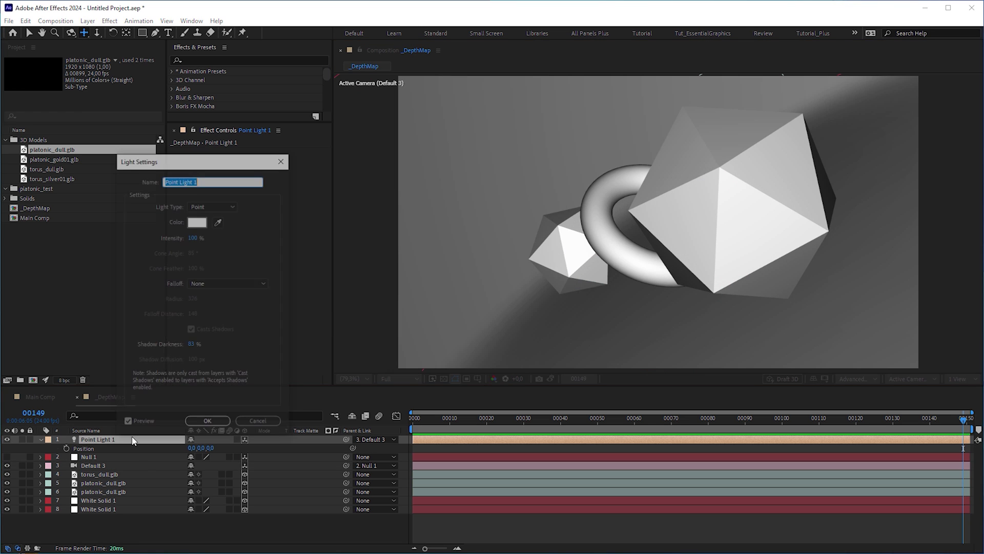
Give Point Light 1 Inverse Square Clamped falloff, radius 1080 and intensity 118%.
{"action": "left_click", "coordinate": [239, 283]}
{"action": "left_click", "coordinate": [239, 313]}
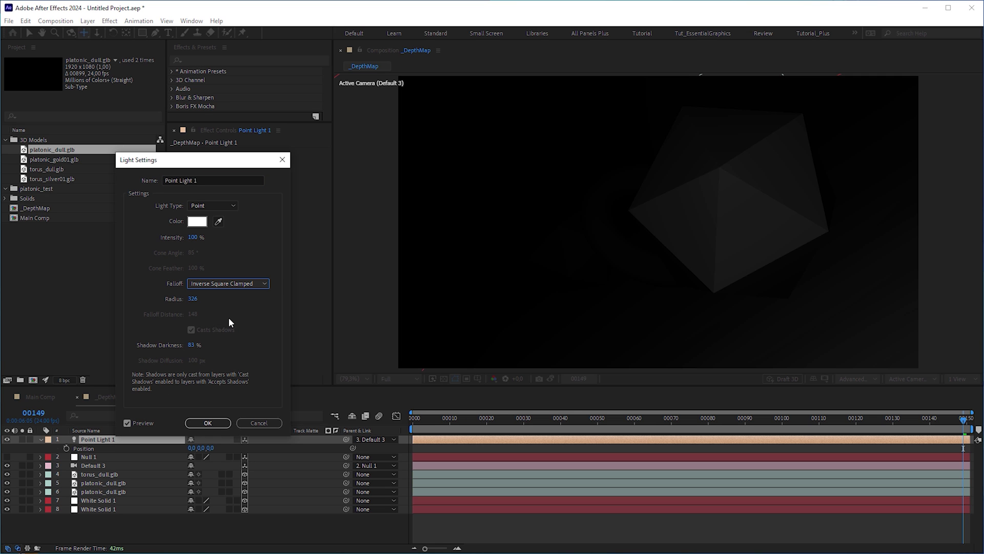
{"action": "left_click_drag", "start_coordinate": [193, 301], "coordinate": [210, 299]}
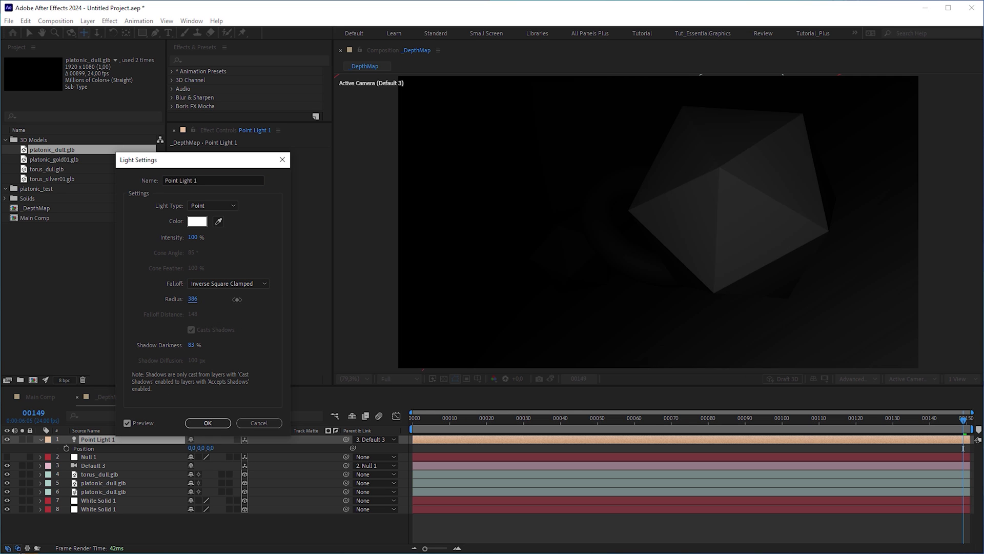
{"action": "left_click_drag", "start_coordinate": [271, 302], "coordinate": [579, 326]}
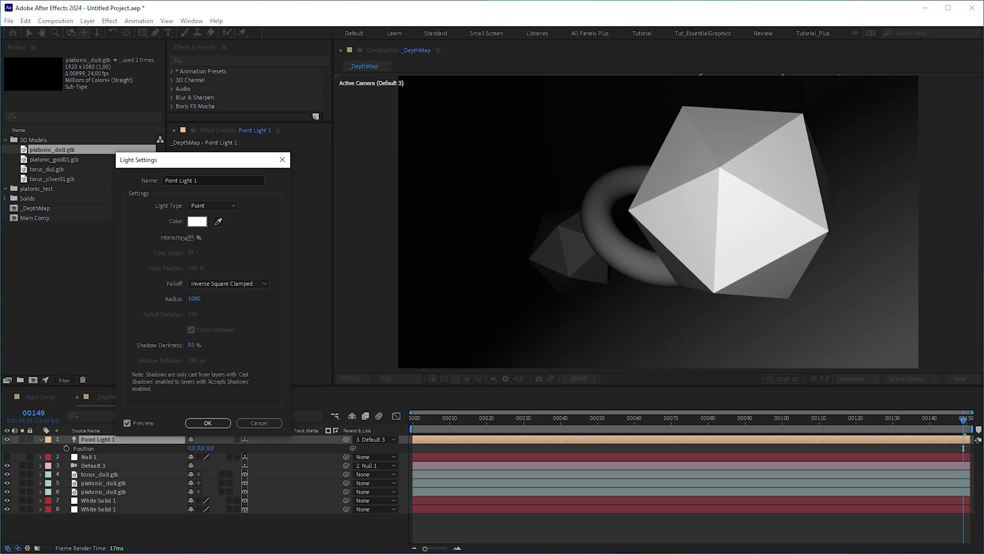
{"action": "left_click_drag", "start_coordinate": [185, 238], "coordinate": [247, 244]}
{"action": "key", "text": "Return"}
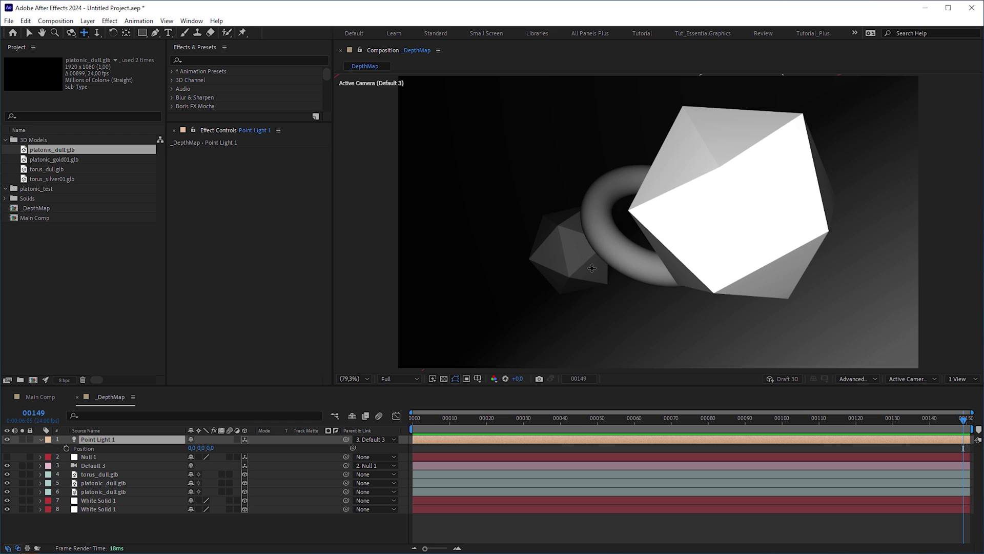
Select the large polyhedron layer and search the effects for Levels.
{"action": "key", "text": "v"}
{"action": "left_click", "coordinate": [621, 260]}
{"action": "left_click", "coordinate": [251, 60]}
{"action": "type", "text": "levels"}
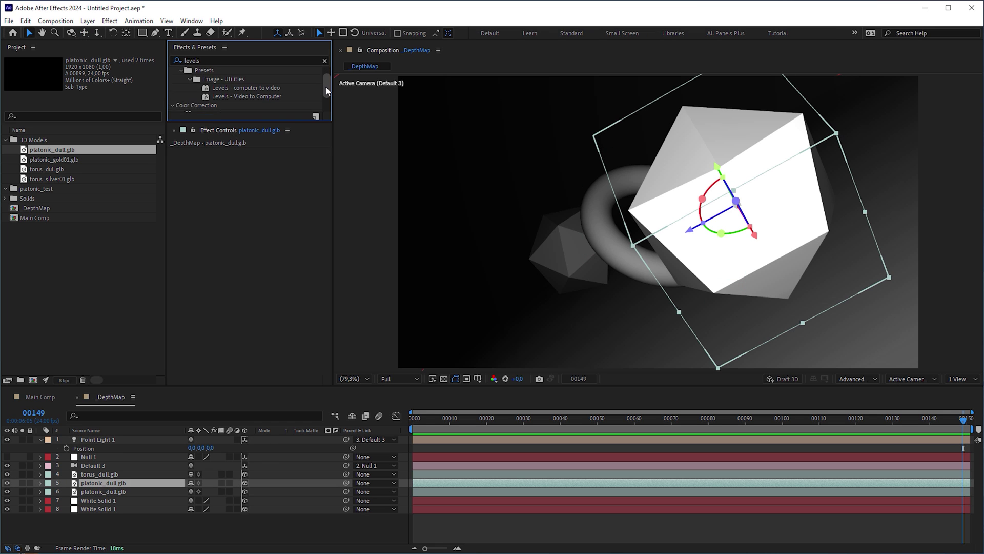
{"action": "scroll", "coordinate": [326, 91], "scroll_direction": "down", "scroll_amount": 2}
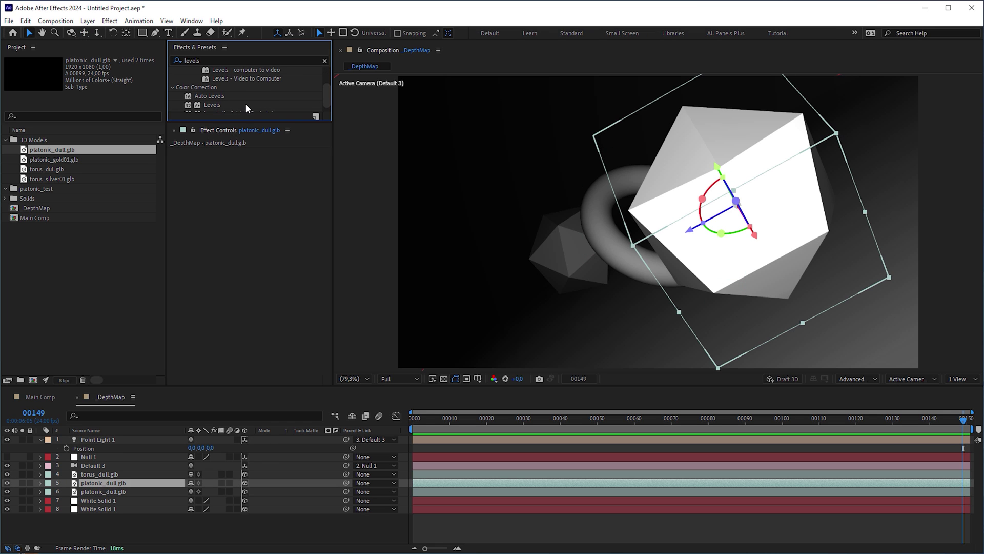
{"action": "left_click_drag", "start_coordinate": [246, 108], "coordinate": [266, 206]}
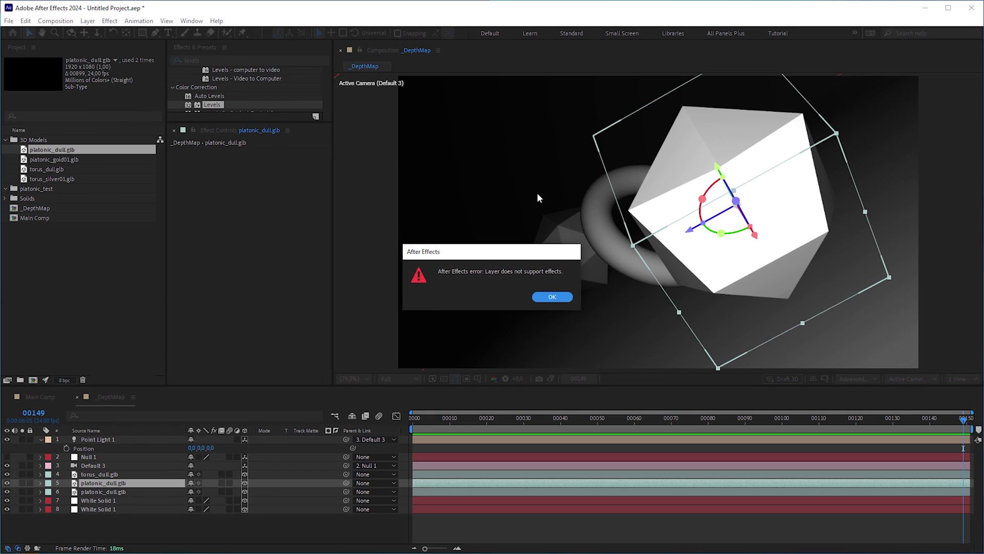
{"action": "key", "text": "Return"}
{"action": "left_click", "coordinate": [142, 440]}
Create a black solid and apply the Calculations effect to it.
{"action": "key", "text": "ctrl+y"}
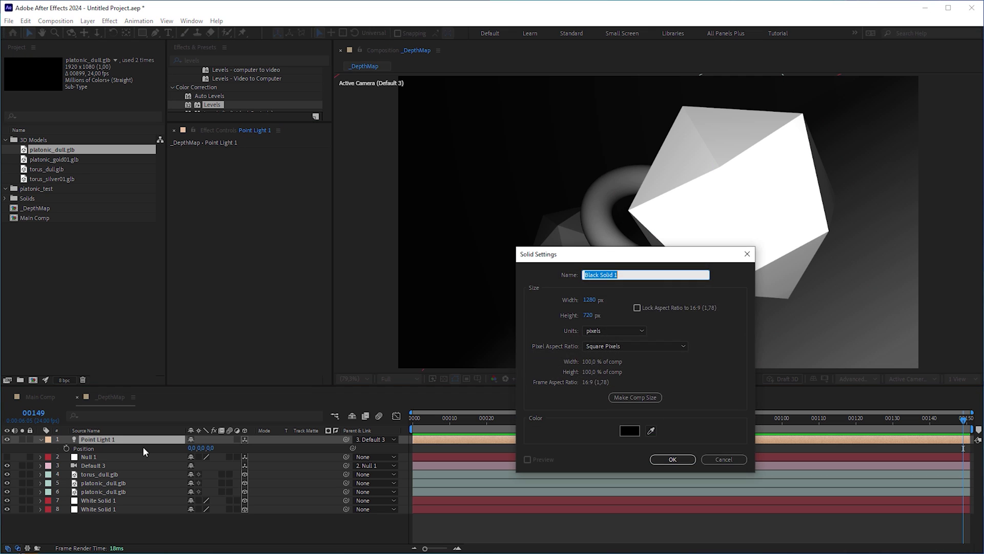
{"action": "key", "text": "Return"}
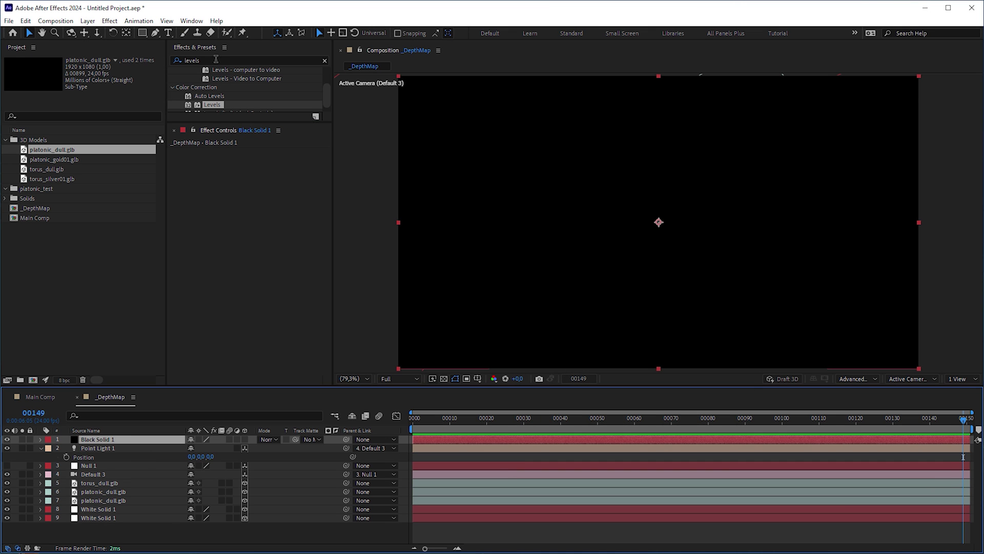
{"action": "left_click", "coordinate": [216, 60]}
{"action": "type", "text": "calc"}
{"action": "left_click_drag", "start_coordinate": [210, 80], "coordinate": [253, 230]}
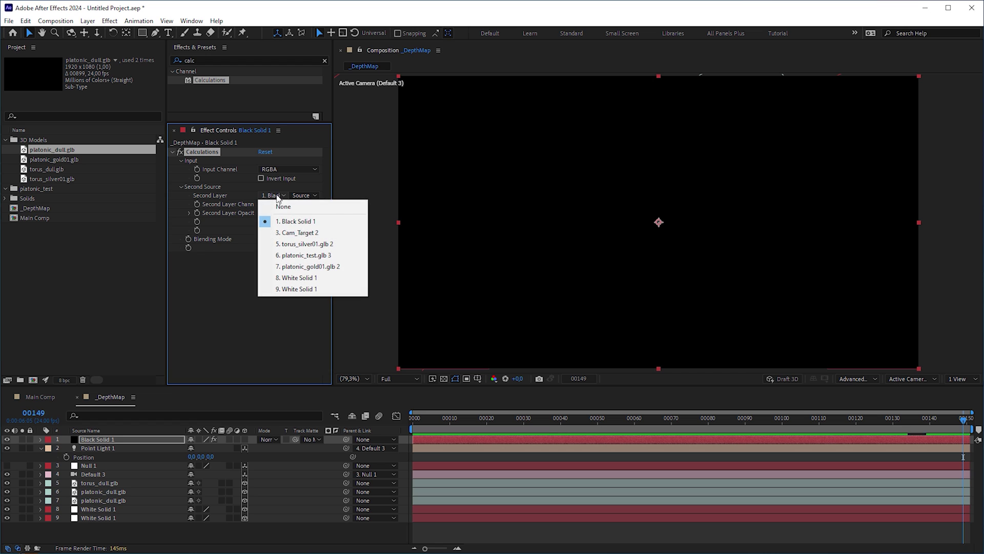
Set Calculations' second layer to the torus at 100% opacity with Copy blending.
{"action": "left_click", "coordinate": [295, 244]}
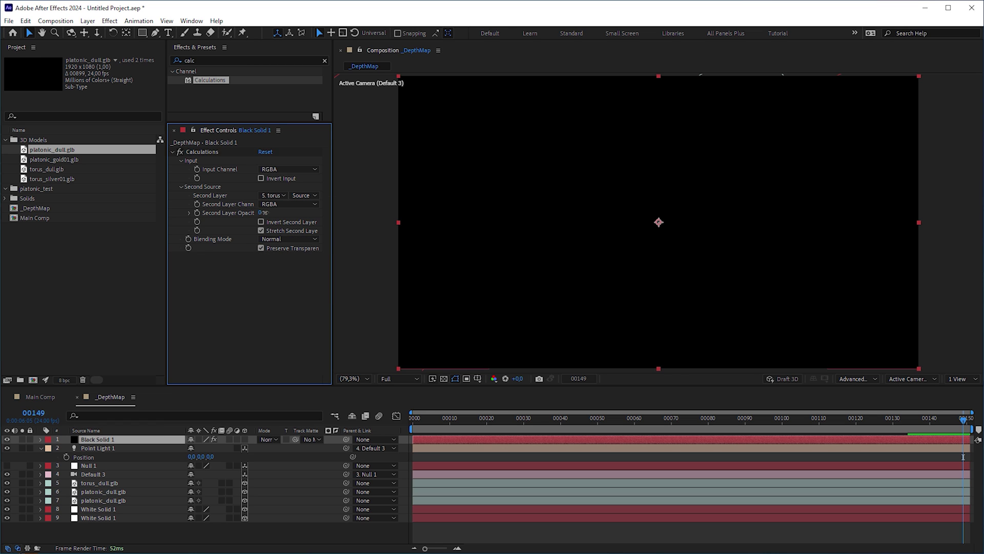
{"action": "left_click_drag", "start_coordinate": [264, 213], "coordinate": [316, 215]}
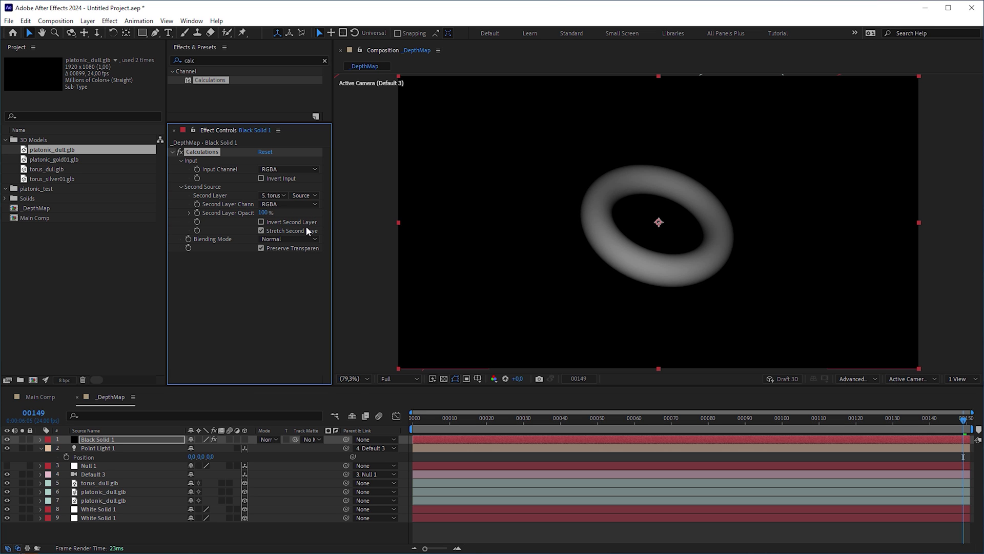
{"action": "left_click", "coordinate": [302, 239]}
{"action": "left_click", "coordinate": [292, 261]}
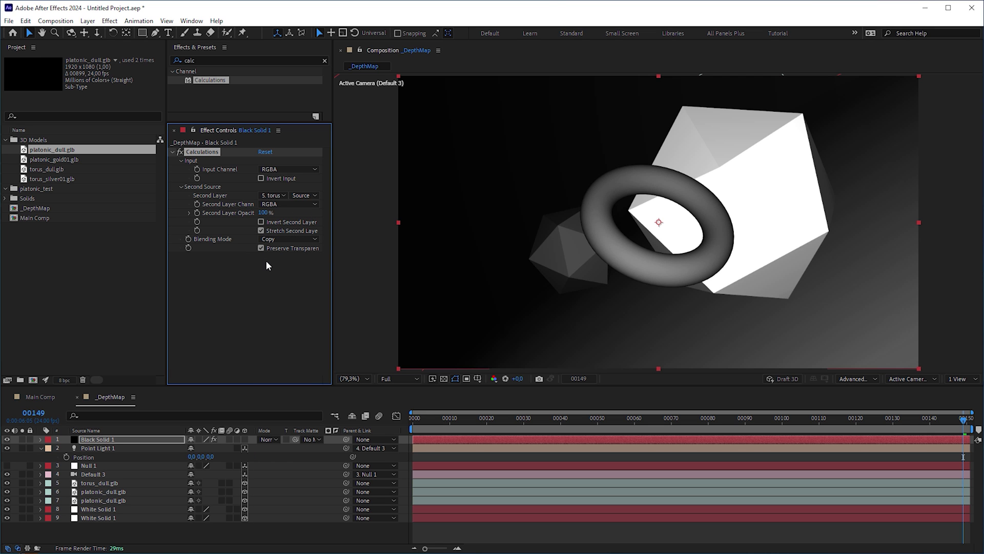
Duplicate the black solid and point its Calculations source at platonic_test.glb.
{"action": "left_click", "coordinate": [122, 439]}
{"action": "key", "text": "ctrl+d"}
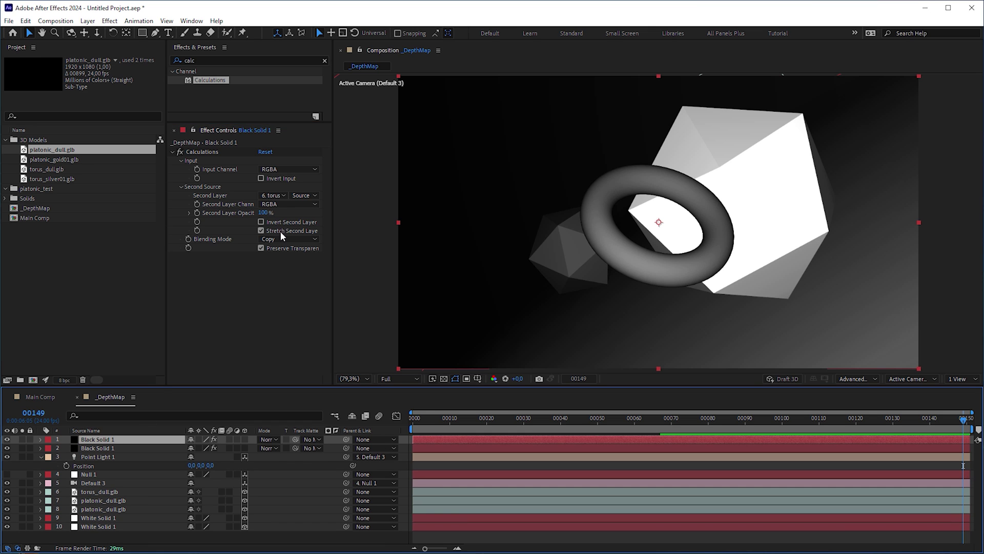
{"action": "left_click", "coordinate": [274, 195]}
{"action": "left_click", "coordinate": [291, 272]}
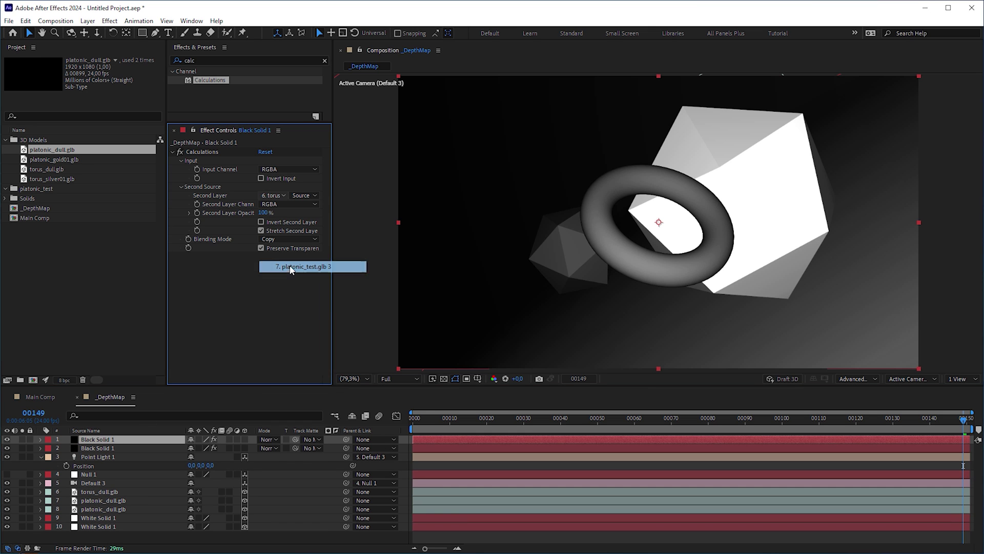
Duplicate another black solid and point it at the other polyhedron layer, then check the sources.
{"action": "left_click", "coordinate": [103, 440]}
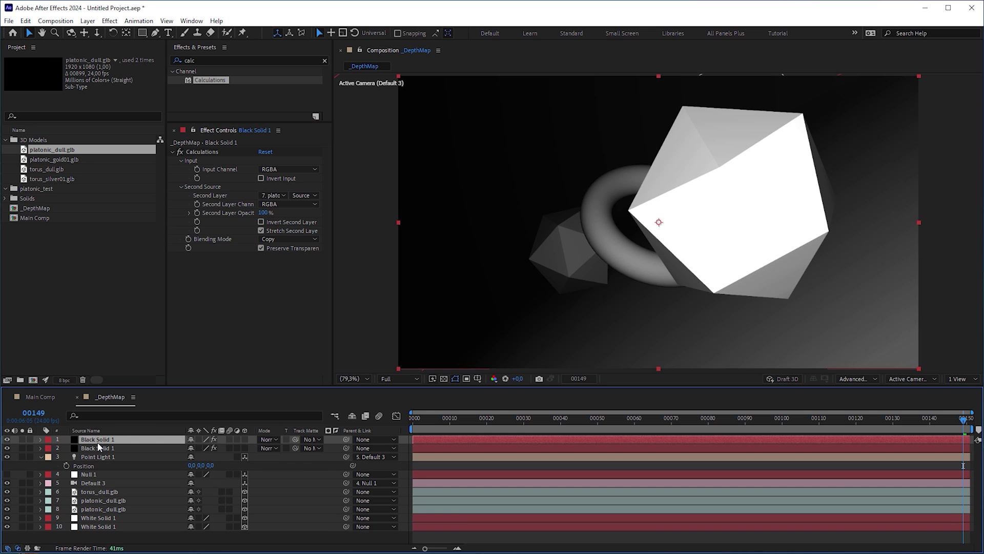
{"action": "key", "text": "ctrl+d"}
{"action": "left_click", "coordinate": [282, 195]}
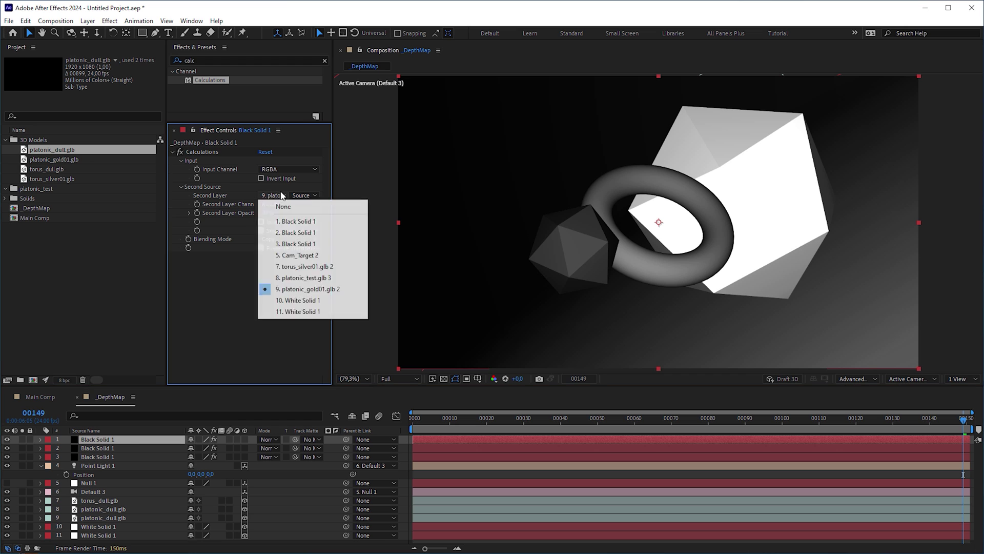
{"action": "left_click", "coordinate": [302, 277]}
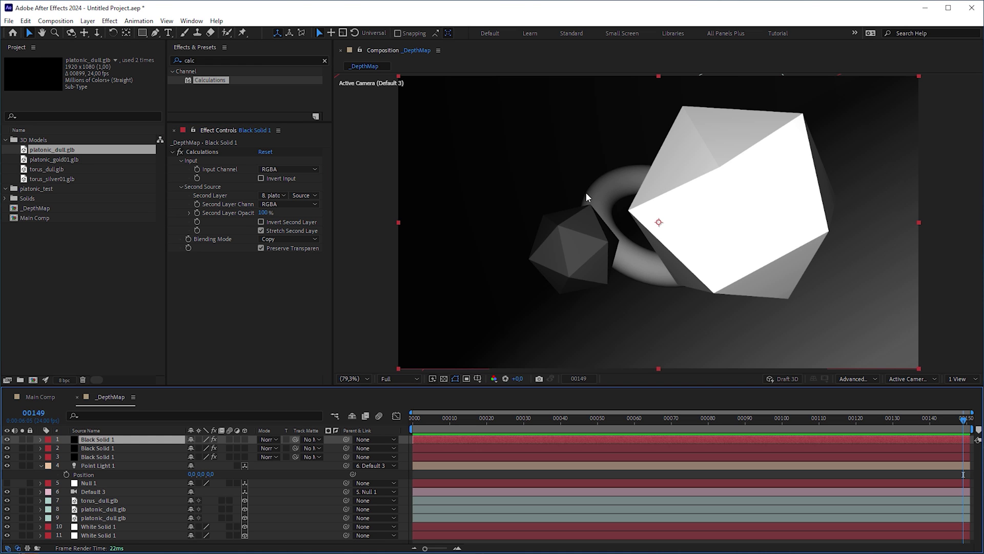
{"action": "left_click", "coordinate": [114, 448]}
{"action": "left_click", "coordinate": [115, 458]}
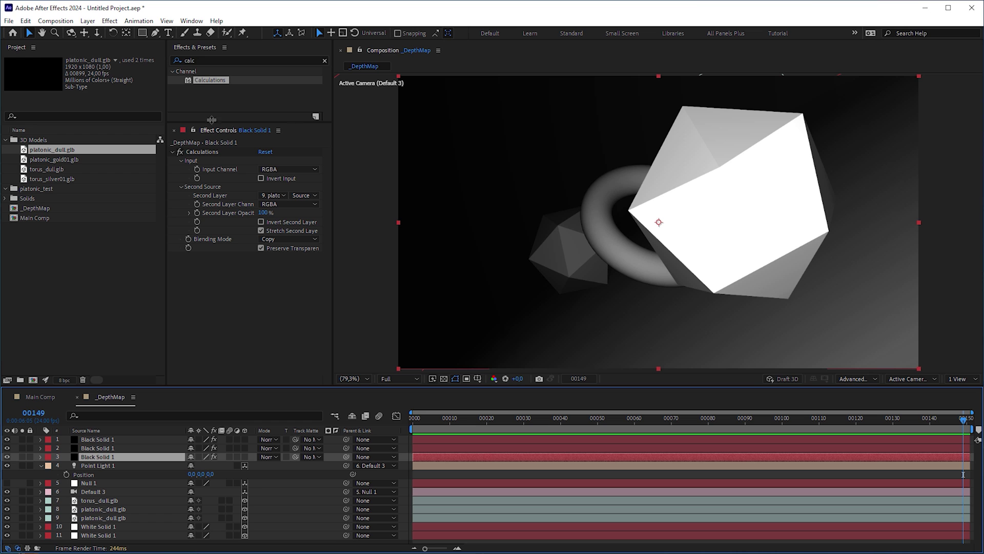
Apply Levels to the black solids, raising Output Black to 150 and 200.
{"action": "left_click", "coordinate": [203, 60]}
{"action": "type", "text": "levels"}
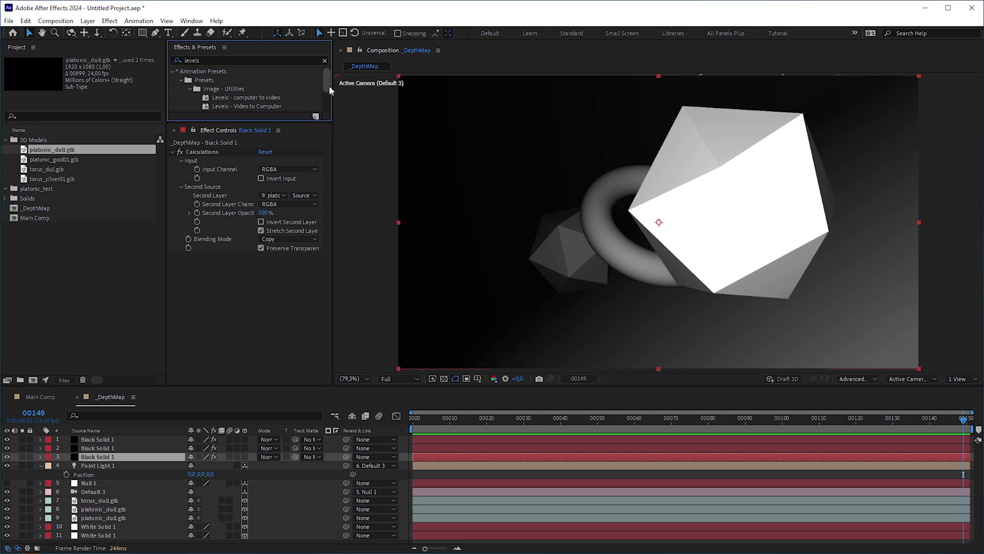
{"action": "left_click_drag", "start_coordinate": [212, 99], "coordinate": [234, 322]}
{"action": "mouse_move", "coordinate": [262, 353]}
{"action": "left_mouse_down"}
{"action": "mouse_move", "coordinate": [272, 354]}
{"action": "mouse_move", "coordinate": [251, 363]}
{"action": "left_mouse_up"}
{"action": "left_click", "coordinate": [163, 448]}
{"action": "left_click_drag", "start_coordinate": [208, 103], "coordinate": [248, 303]}
{"action": "left_click_drag", "start_coordinate": [265, 352], "coordinate": [316, 351]}
{"action": "key", "text": "ctrl+Up"}
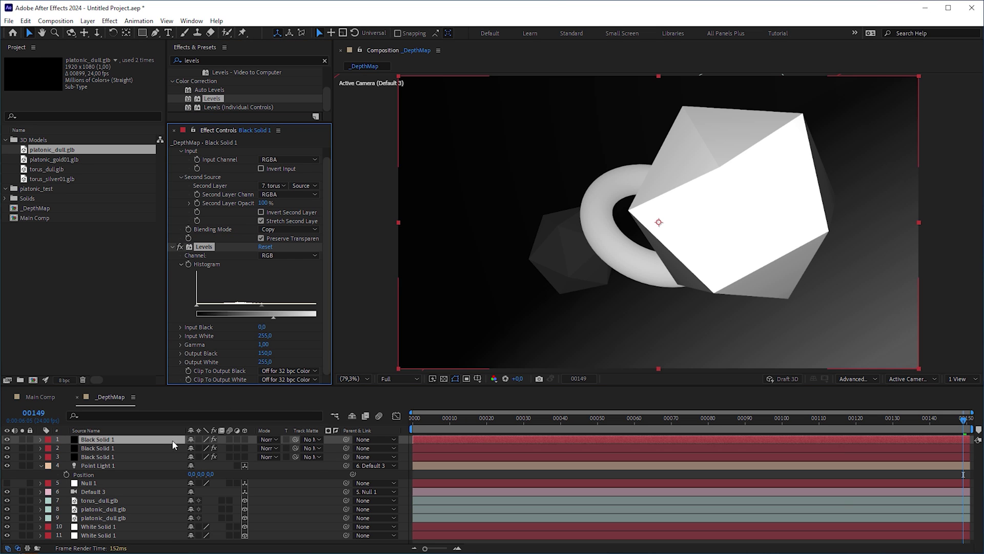
{"action": "left_click_drag", "start_coordinate": [264, 357], "coordinate": [332, 355]}
Dock Main Comp beside _DepthMap and rotate the gold object in Y and the torus in Z.
{"action": "double_click", "coordinate": [34, 217]}
{"action": "left_click_drag", "start_coordinate": [500, 51], "coordinate": [348, 171]}
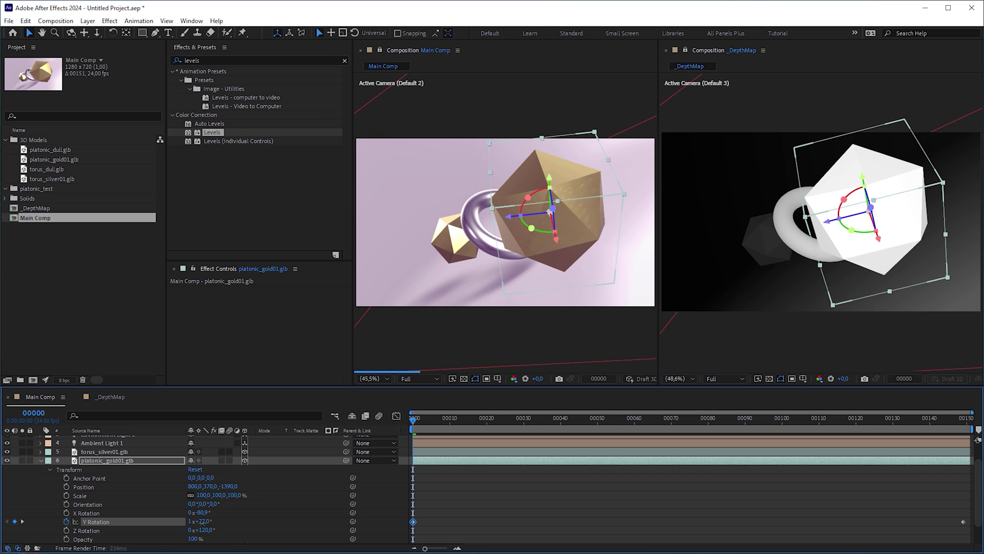
{"action": "left_click_drag", "start_coordinate": [201, 521], "coordinate": [231, 521]}
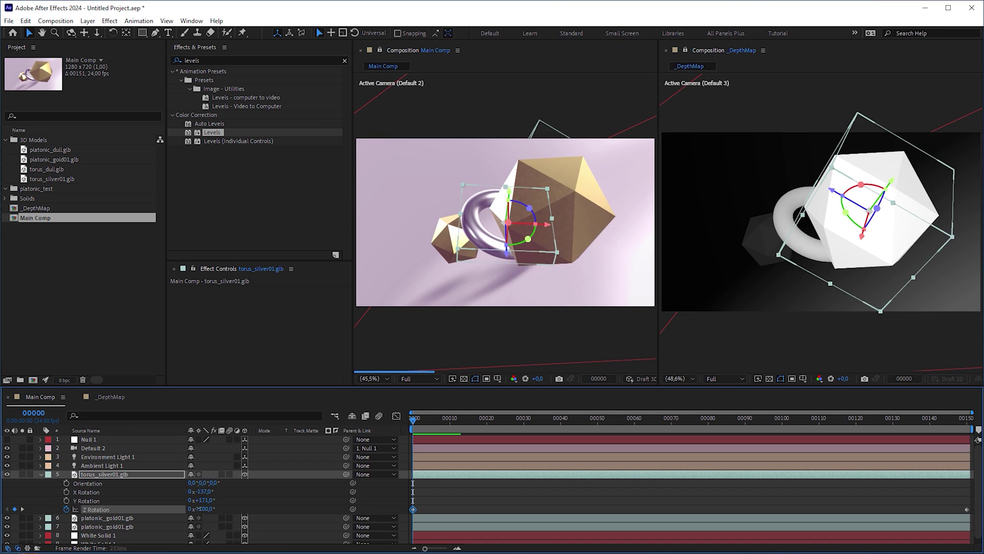
{"action": "left_click_drag", "start_coordinate": [194, 509], "coordinate": [199, 512]}
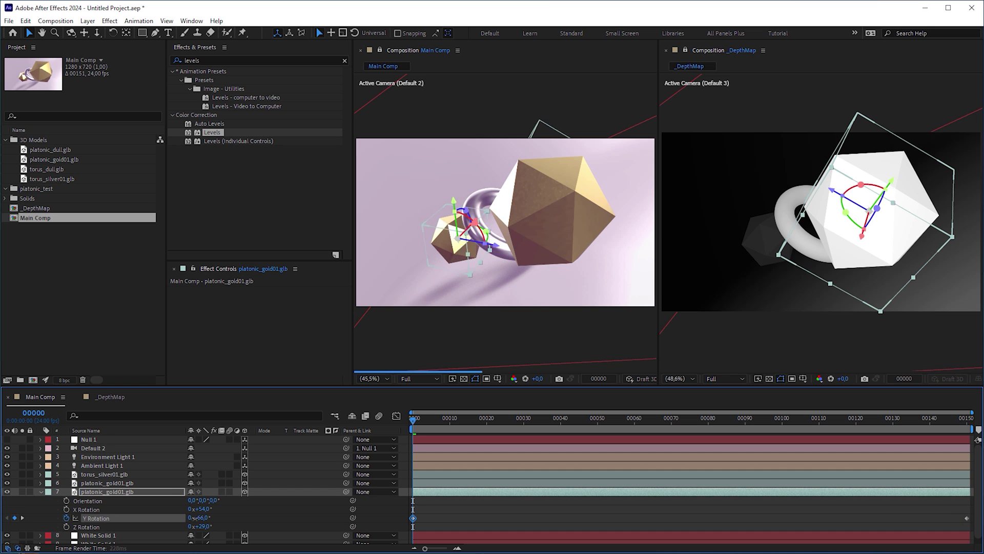
Turn the small gold solid around Y, select Null 1 and preview the animation.
{"action": "left_click_drag", "start_coordinate": [197, 526], "coordinate": [199, 526]}
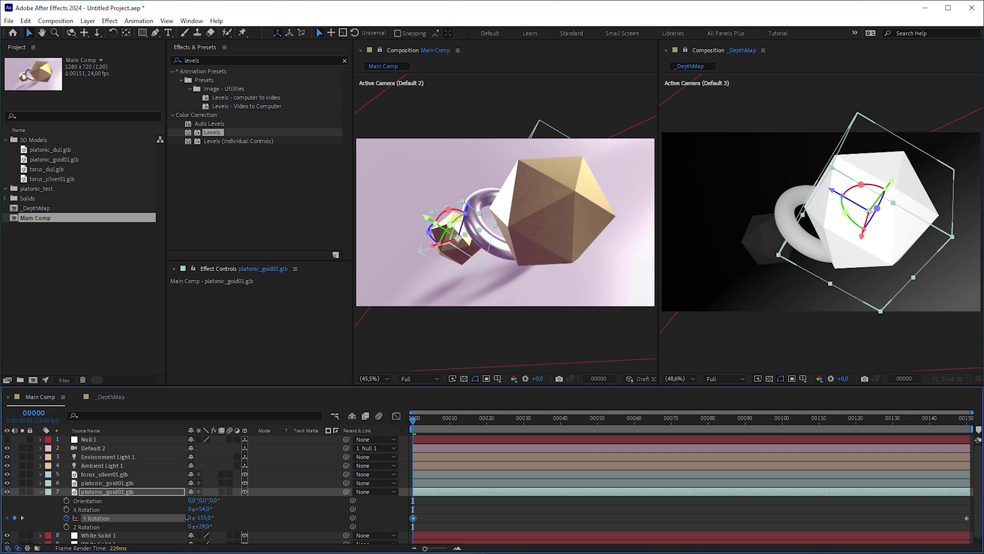
{"action": "left_click", "coordinate": [88, 439]}
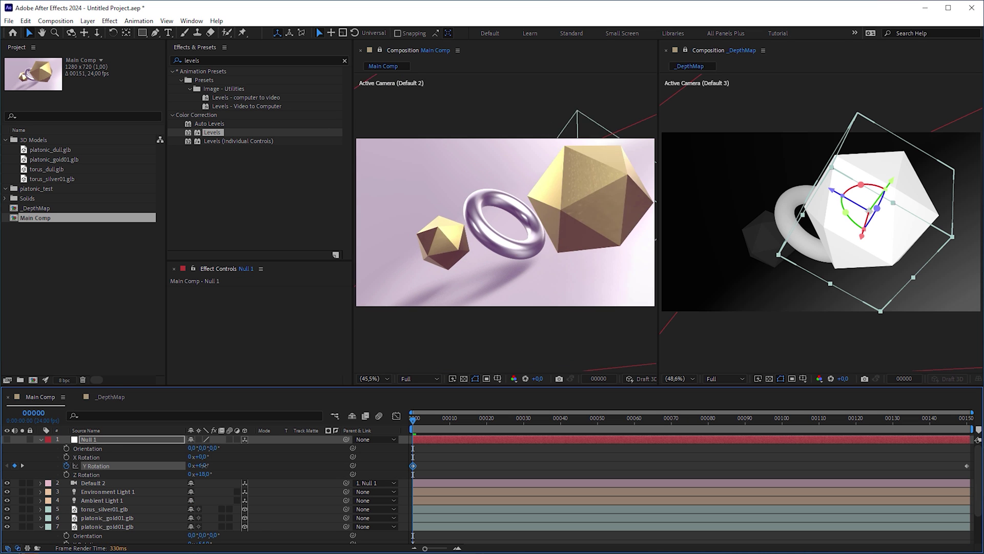
{"action": "key", "text": "space"}
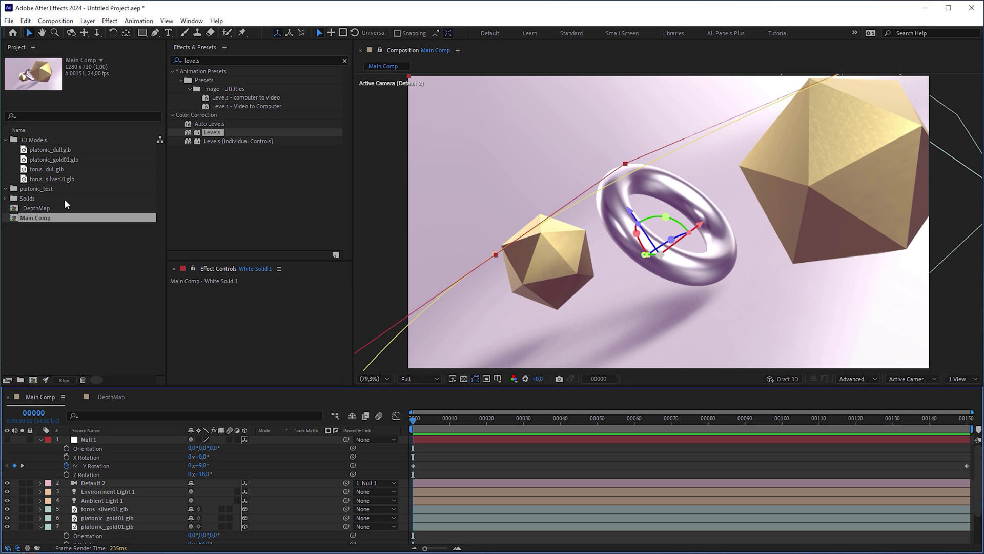
Create a new composition from the selected Main Comp and _DepthMap comps.
{"action": "left_click", "coordinate": [59, 209], "text": "ctrl"}
{"action": "left_click_drag", "start_coordinate": [53, 224], "coordinate": [33, 380]}
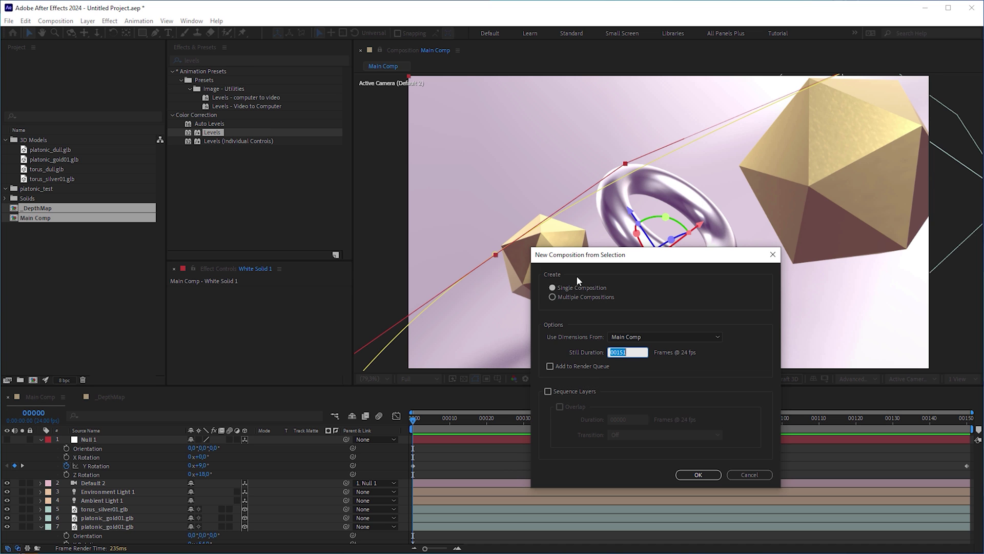
{"action": "key", "text": "Return"}
Rename the new composition to 'Final Comp'.
{"action": "left_click", "coordinate": [65, 226]}
{"action": "key", "text": "Return"}
{"action": "key", "text": "BackSpace"}
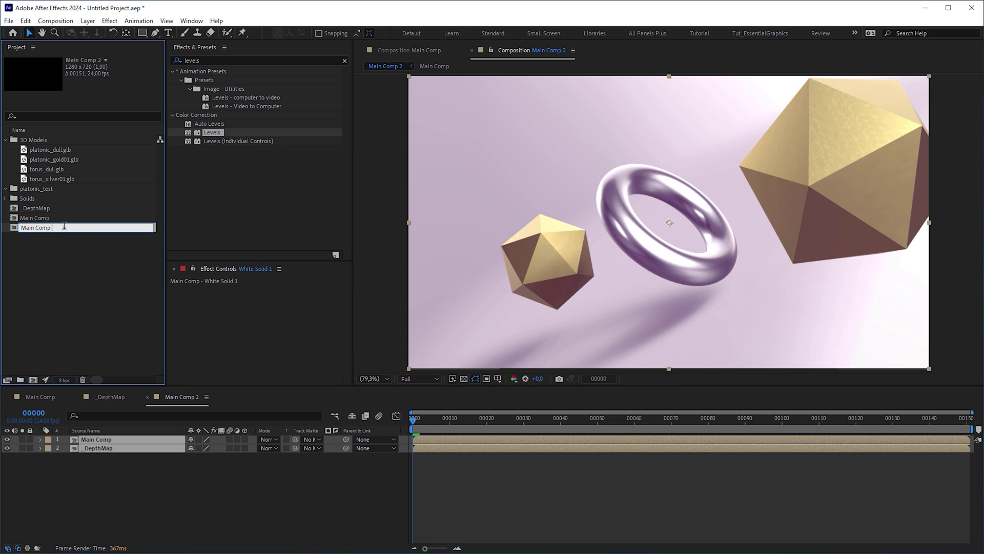
{"action": "key", "text": "Home"}
{"action": "key", "text": "ctrl+shift+Right"}
{"action": "type", "text": "Final"}
{"action": "key", "text": "Return"}
Move the current time to the last frame and select the Main Comp layer.
{"action": "left_click", "coordinate": [501, 418]}
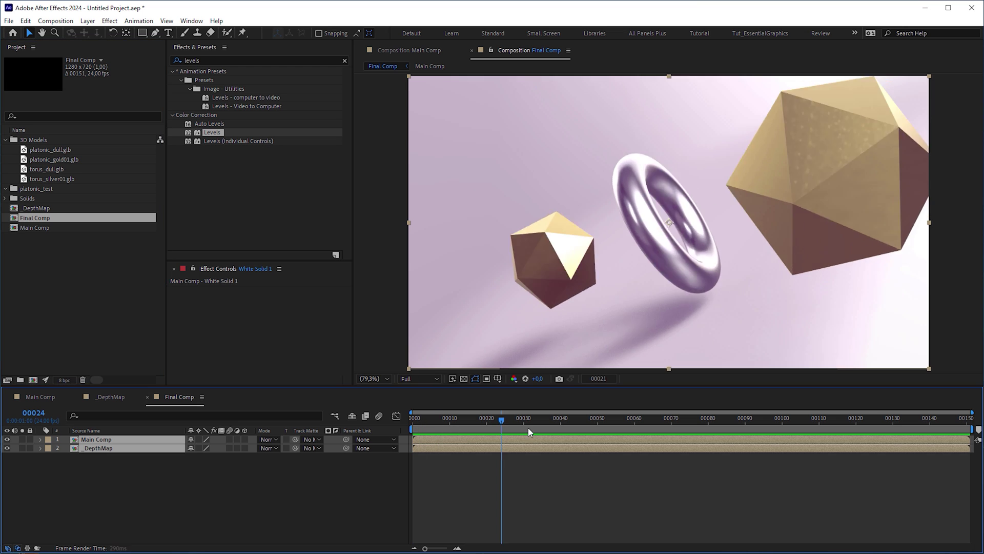
{"action": "left_click_drag", "start_coordinate": [528, 427], "coordinate": [958, 439]}
{"action": "left_click", "coordinate": [958, 439]}
Apply Camera Lens Blur to Main Comp with radius 25, _DepthMap blur map, inverted.
{"action": "left_click", "coordinate": [257, 61]}
{"action": "type", "text": "c"}
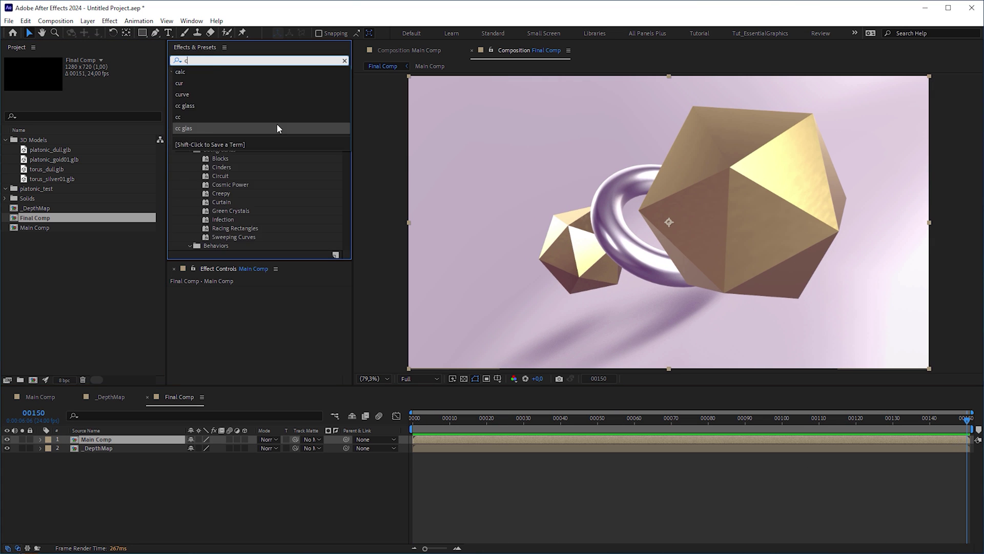
{"action": "type", "text": "am"}
{"action": "left_click_drag", "start_coordinate": [238, 124], "coordinate": [259, 313]}
{"action": "left_click_drag", "start_coordinate": [261, 262], "coordinate": [262, 116]}
{"action": "left_click_drag", "start_coordinate": [273, 161], "coordinate": [288, 164]}
{"action": "left_click", "coordinate": [298, 231]}
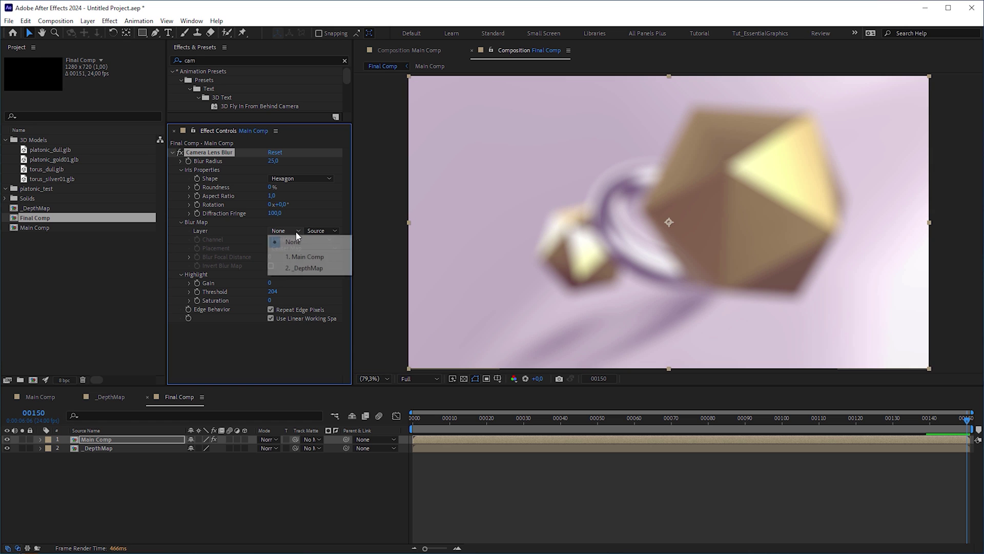
{"action": "left_click", "coordinate": [316, 268]}
{"action": "left_click", "coordinate": [270, 266]}
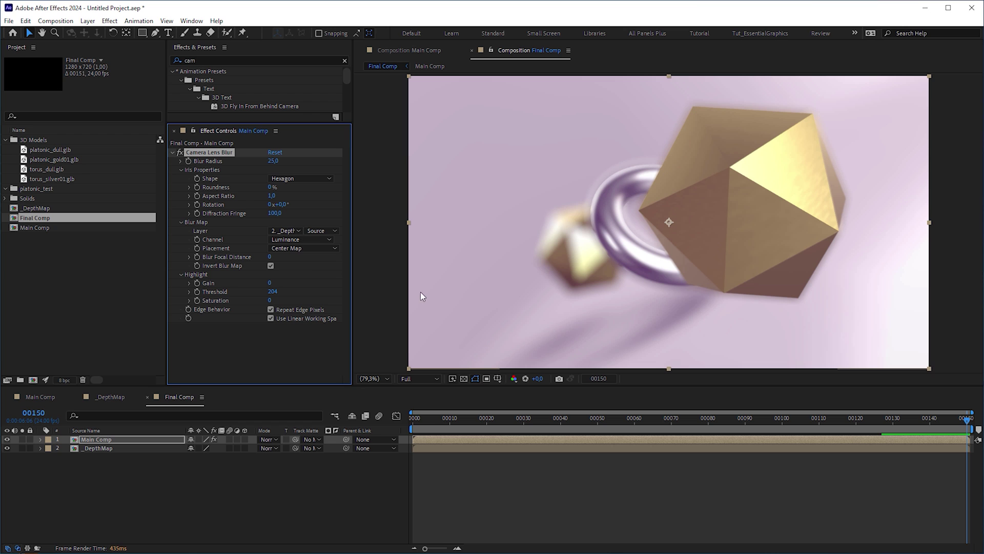
Zoom the preview to 100% and 200% to inspect the blur, then fit the frame.
{"action": "key", "text": "slash"}
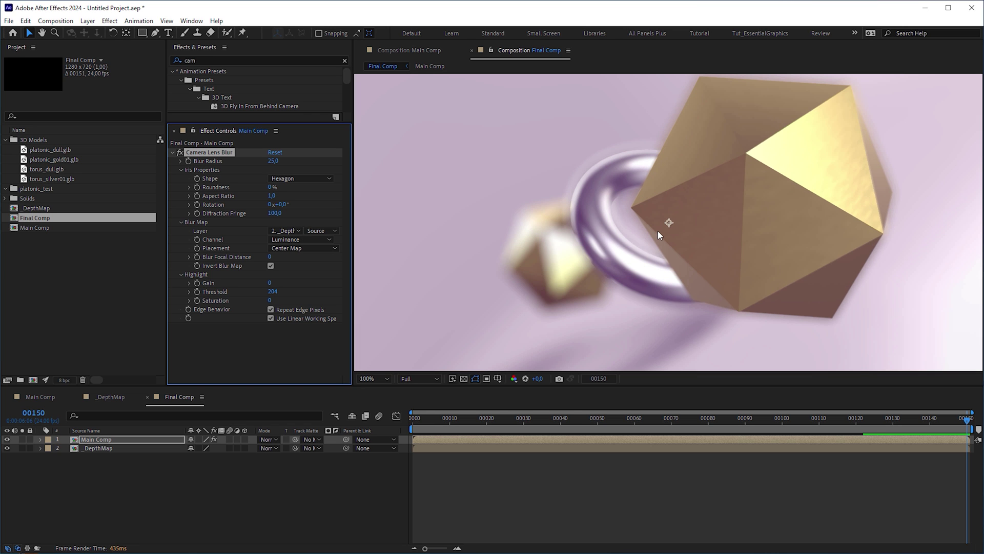
{"action": "key", "text": "period"}
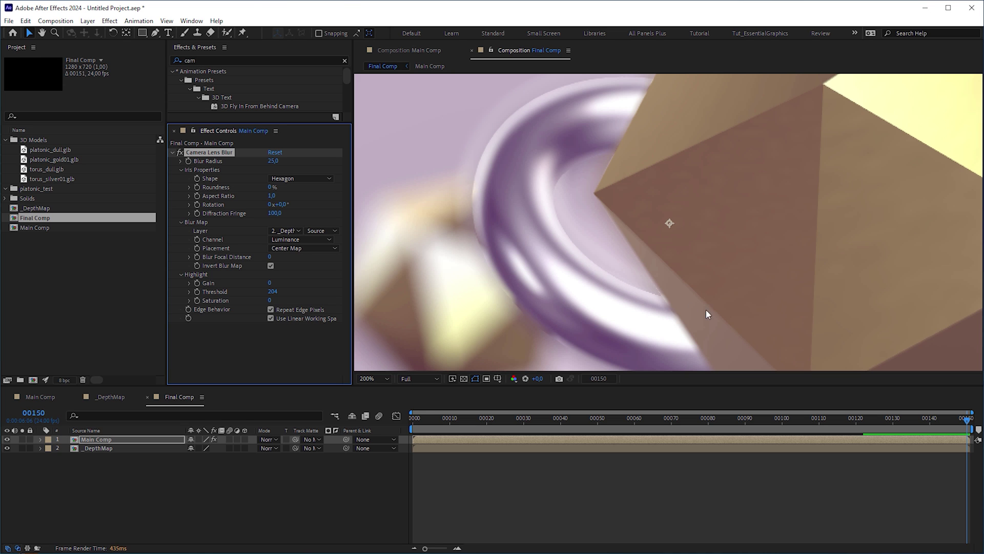
{"action": "key", "text": "shift+slash"}
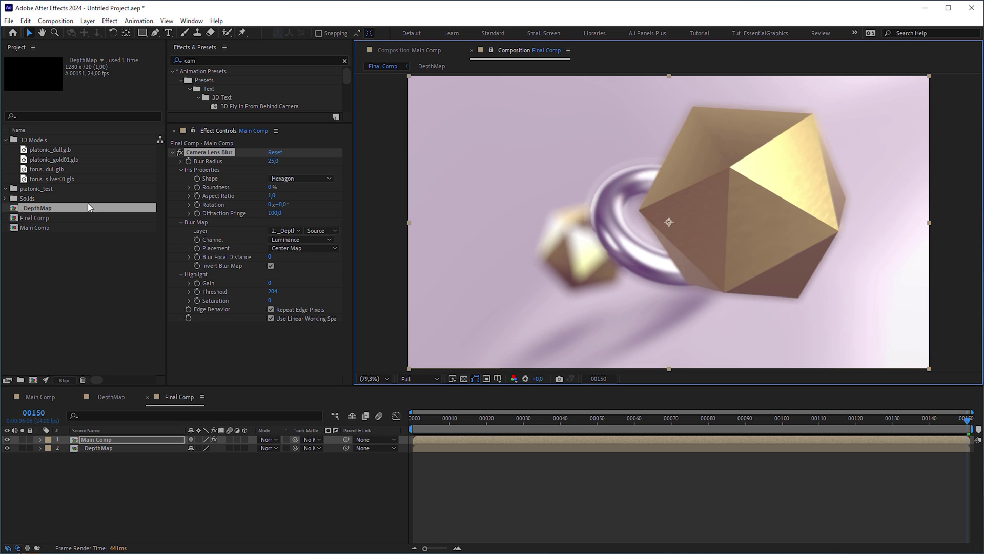
In _DepthMap, add Fast Box Blur with radius 20 to the first Black Solid 1.
{"action": "double_click", "coordinate": [71, 209]}
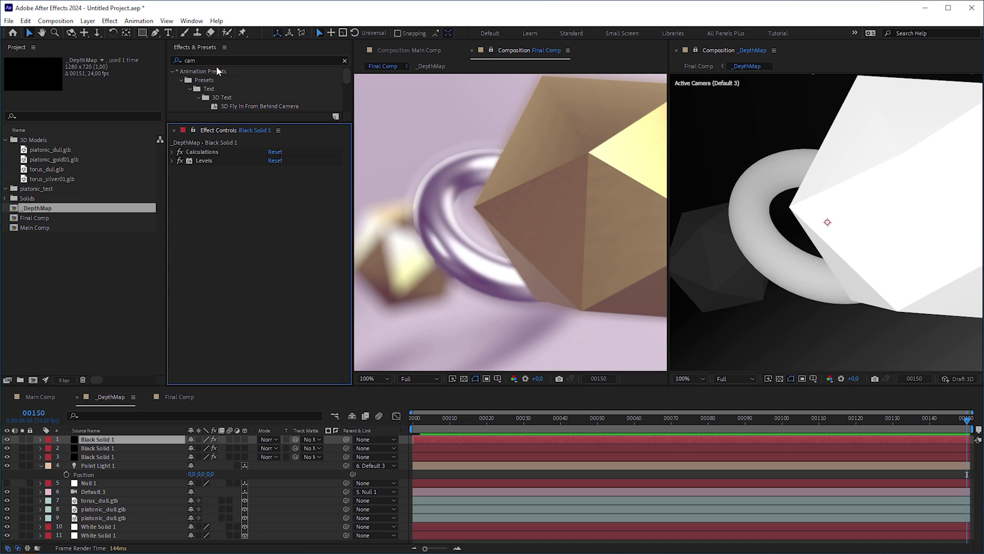
{"action": "left_click", "coordinate": [187, 60]}
{"action": "type", "text": "fast b"}
{"action": "left_click_drag", "start_coordinate": [230, 89], "coordinate": [239, 219]}
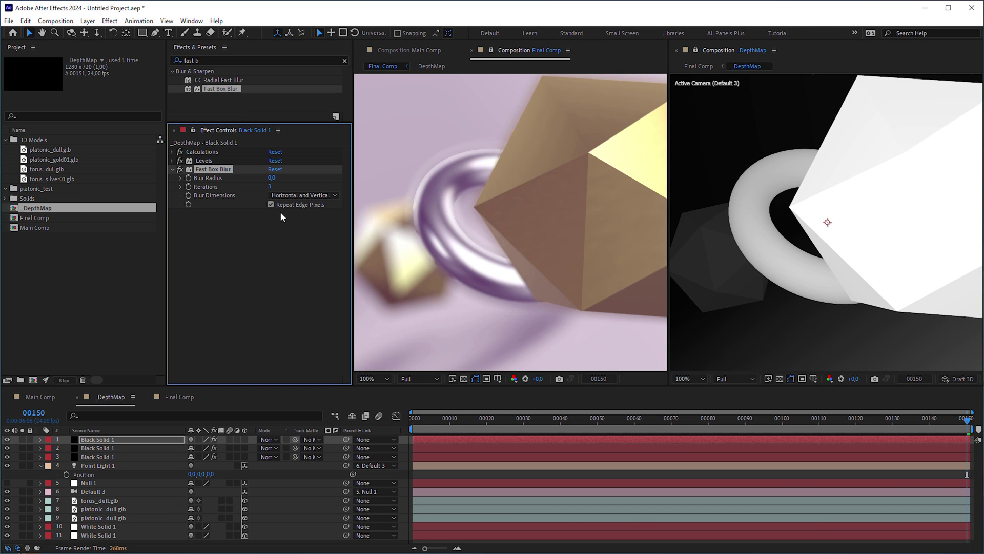
{"action": "left_click_drag", "start_coordinate": [271, 178], "coordinate": [279, 179]}
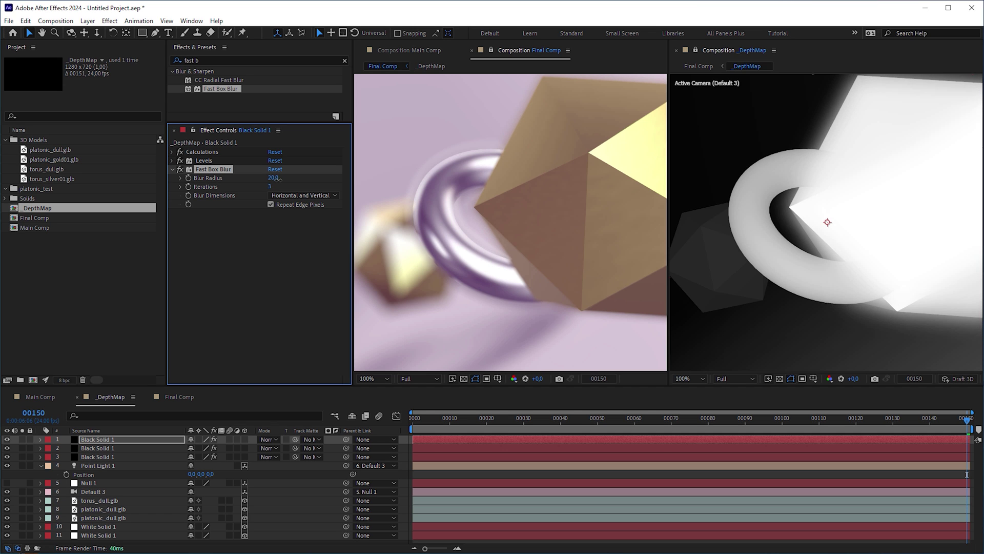
Add Fast Box Blur with radius about 13 to the second Black Solid 1, then return to Final Comp.
{"action": "left_click", "coordinate": [98, 448]}
{"action": "left_click_drag", "start_coordinate": [241, 92], "coordinate": [263, 245]}
{"action": "left_click_drag", "start_coordinate": [271, 178], "coordinate": [291, 186]}
{"action": "left_click", "coordinate": [179, 397]}
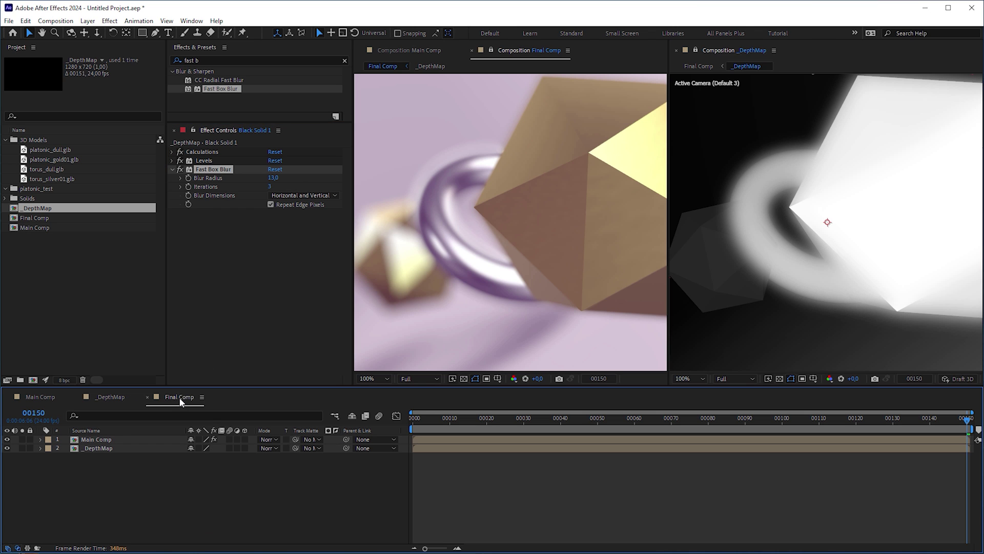
Uncheck Invert Blur Map, raise Blur Focal Distance to 252, then disable Camera Lens Blur.
{"action": "left_click", "coordinate": [123, 440]}
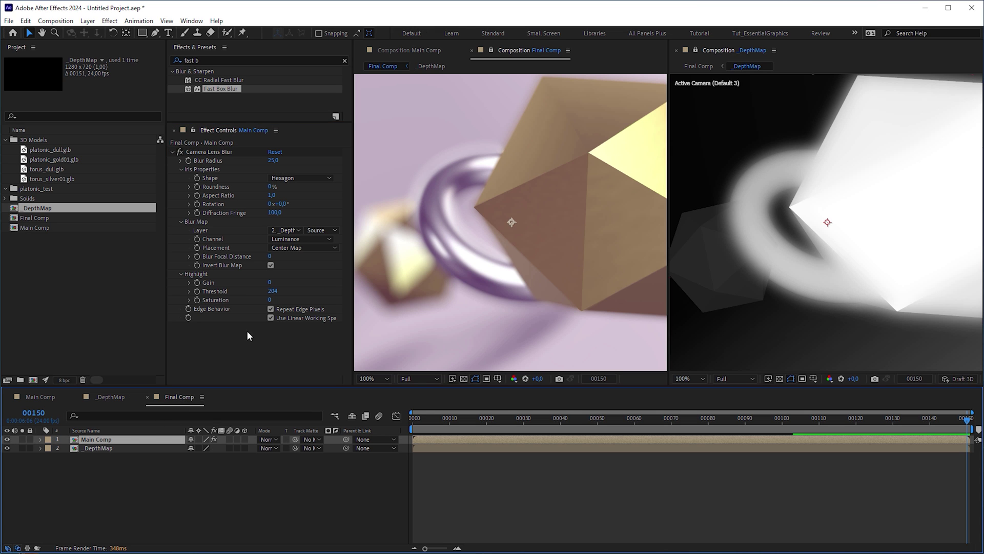
{"action": "left_click", "coordinate": [271, 265]}
{"action": "left_click_drag", "start_coordinate": [270, 256], "coordinate": [311, 271]}
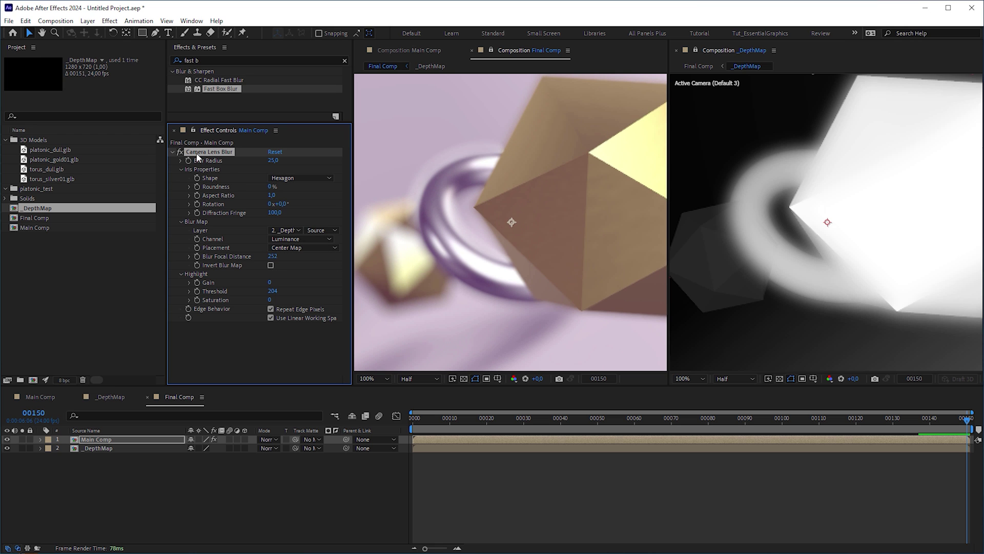
{"action": "left_click", "coordinate": [180, 152]}
Apply FL Depth Of Field to the Main Comp layer.
{"action": "left_click", "coordinate": [173, 151]}
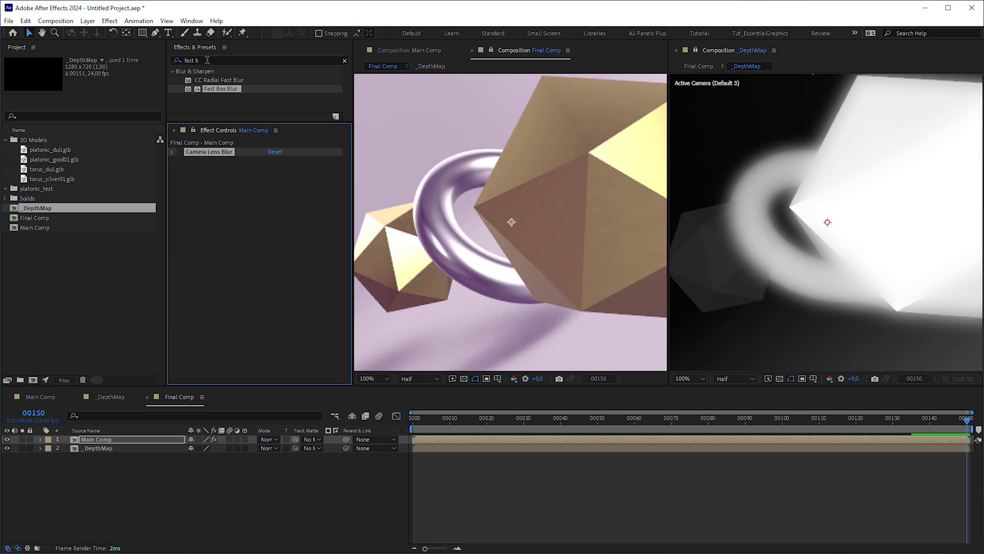
{"action": "left_click", "coordinate": [175, 61]}
{"action": "type", "text": "depth"}
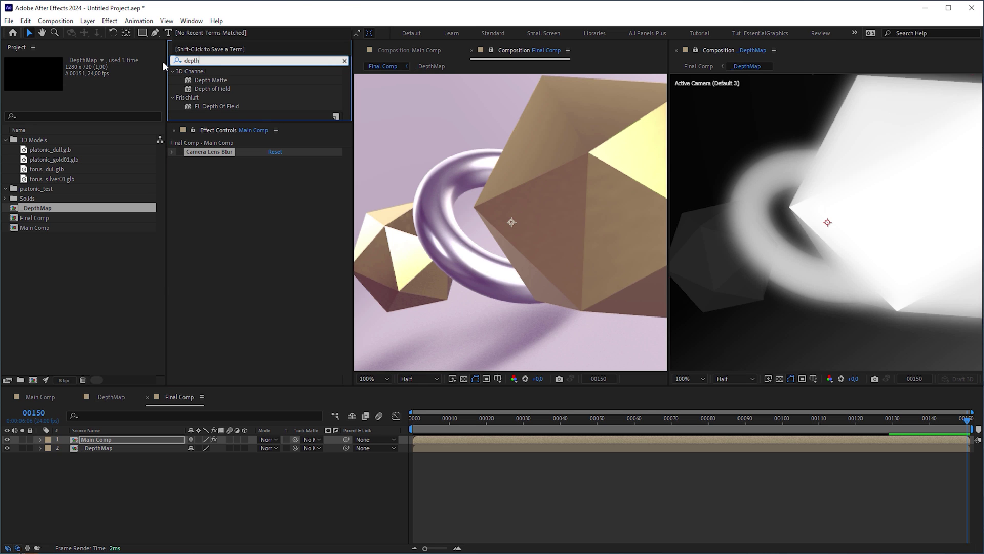
{"action": "left_click_drag", "start_coordinate": [233, 105], "coordinate": [245, 195]}
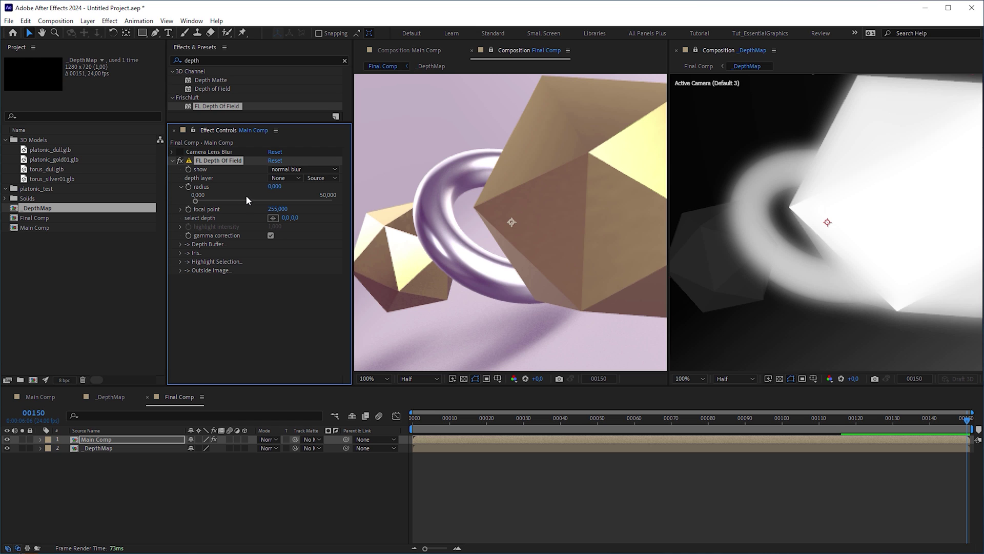
Switch off Fast Box Blur on both Black Solid 1 layers in _DepthMap.
{"action": "left_click", "coordinate": [112, 396]}
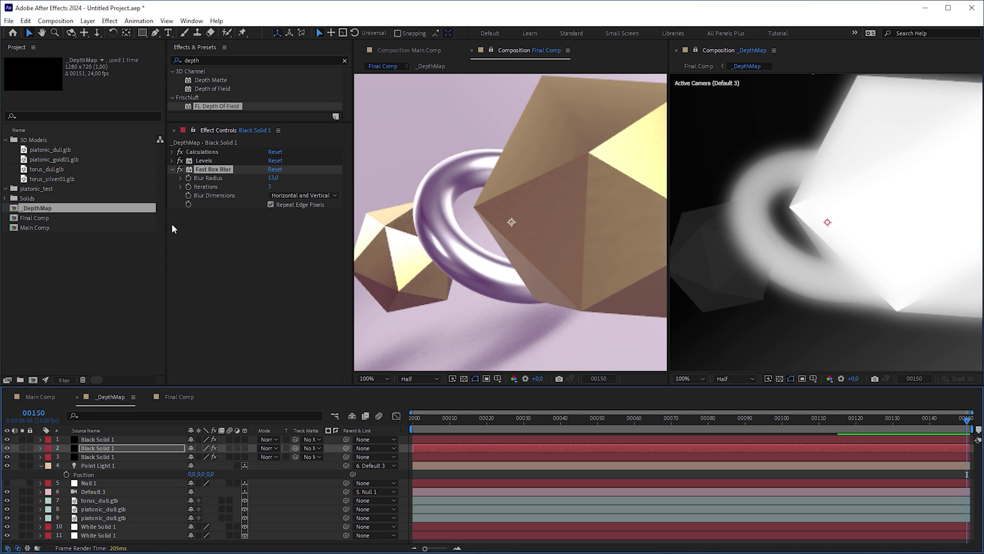
{"action": "left_click", "coordinate": [180, 170]}
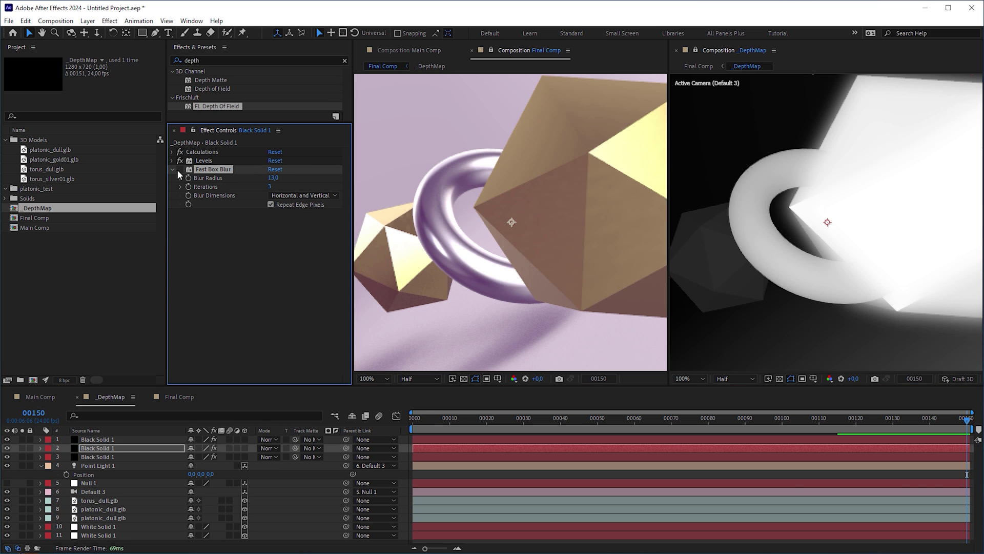
{"action": "left_click", "coordinate": [98, 440]}
{"action": "left_click", "coordinate": [179, 170]}
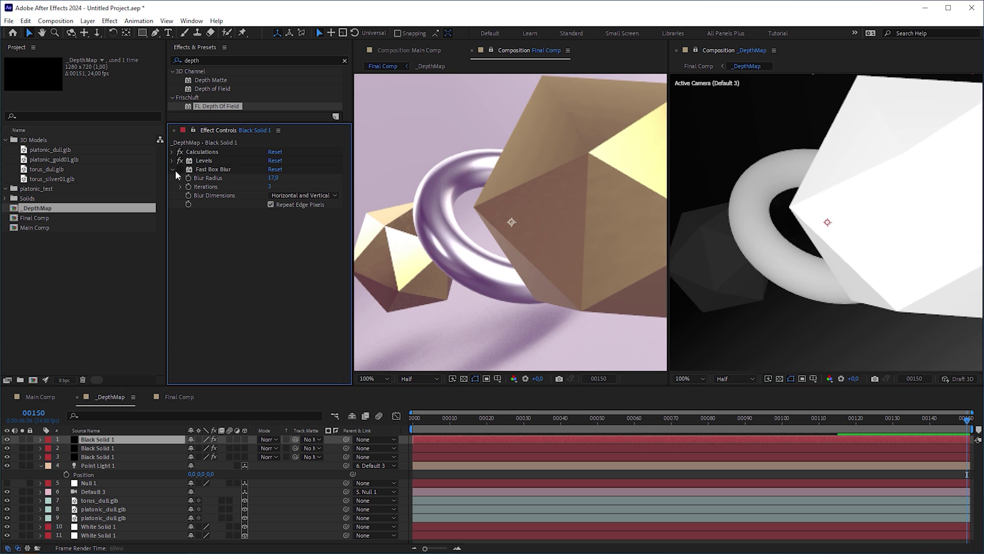
{"action": "left_click", "coordinate": [179, 397]}
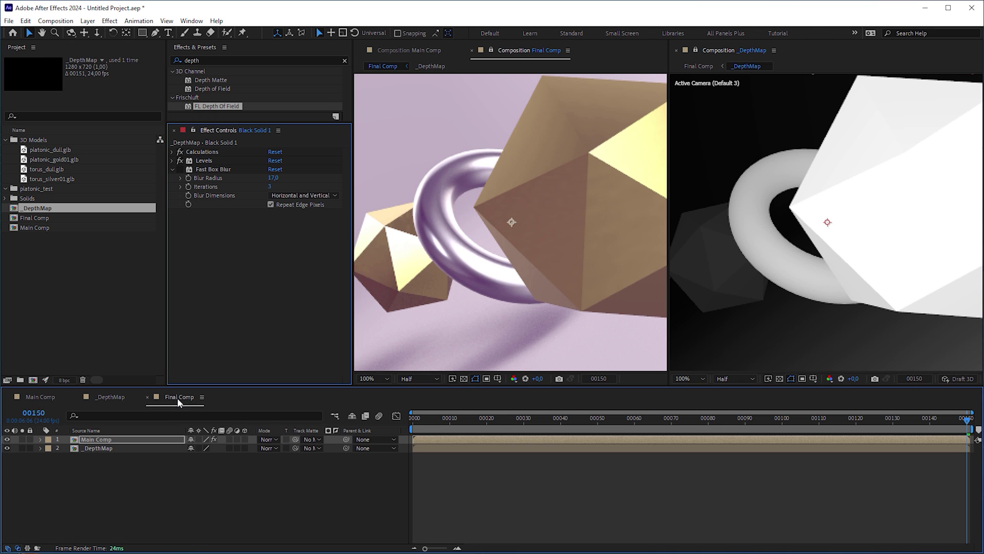
Use _DepthMap as the depth layer with radius 18.352 and focal point 255, back at frame 0.
{"action": "left_click_drag", "start_coordinate": [274, 197], "coordinate": [305, 200]}
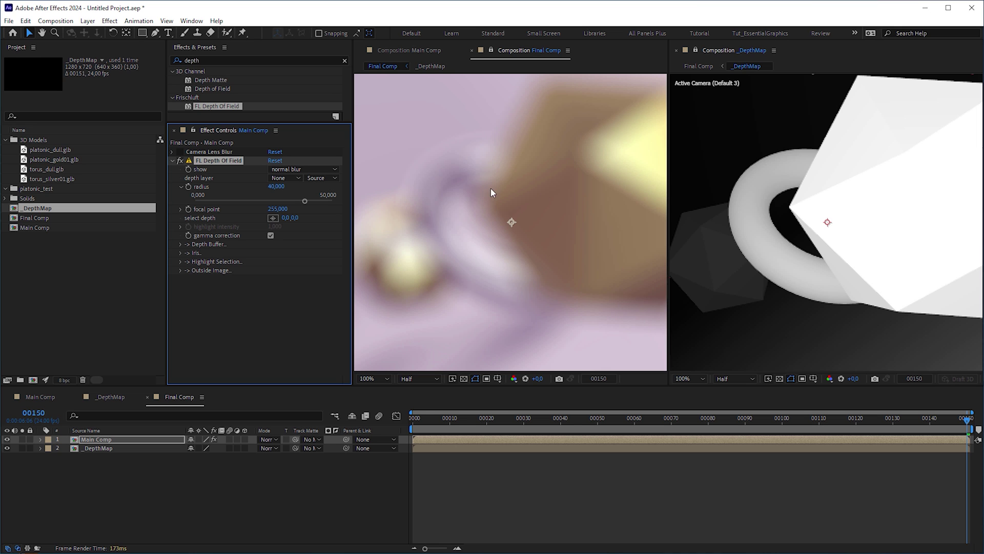
{"action": "left_click", "coordinate": [300, 181]}
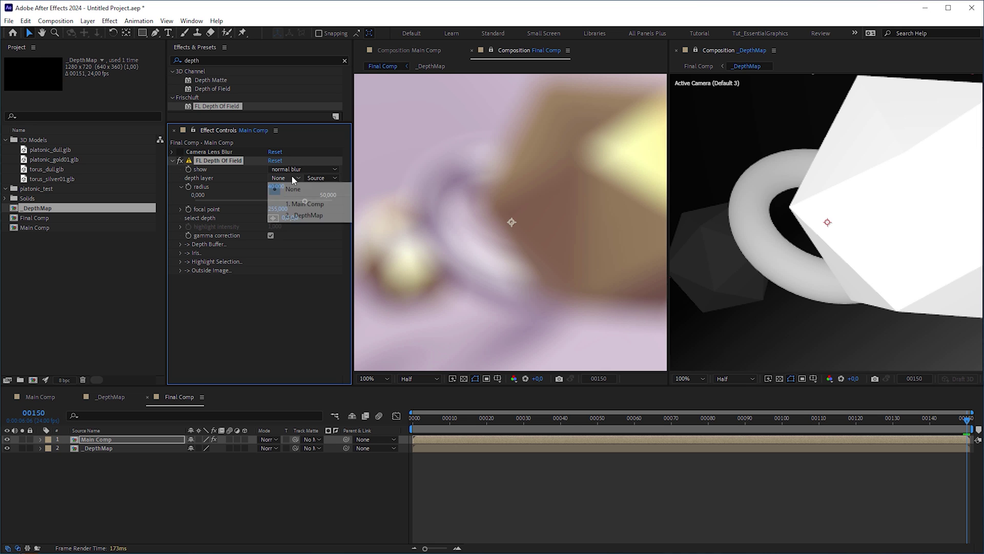
{"action": "left_click", "coordinate": [299, 216]}
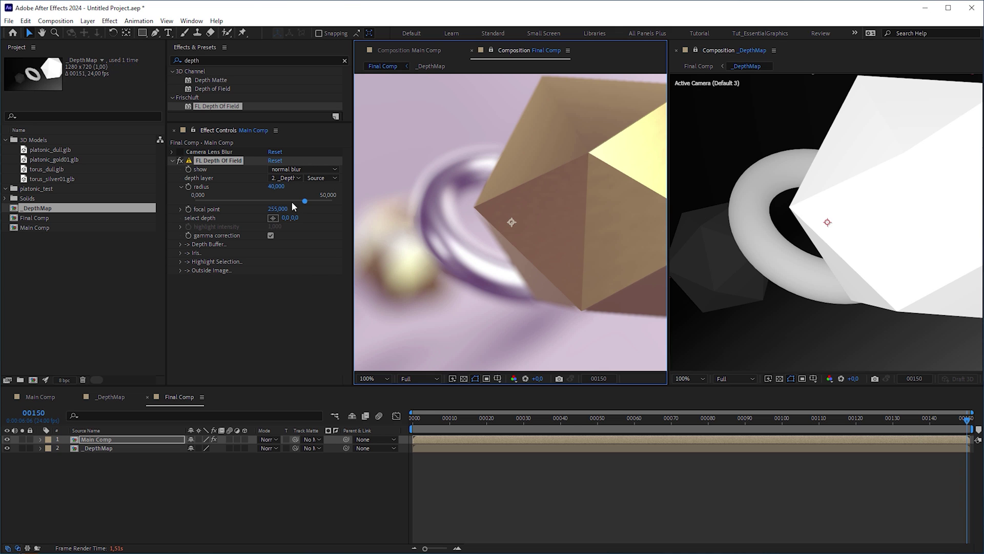
{"action": "mouse_move", "coordinate": [305, 201]}
{"action": "left_mouse_down"}
{"action": "mouse_move", "coordinate": [176, 206]}
{"action": "mouse_move", "coordinate": [297, 209]}
{"action": "left_mouse_up"}
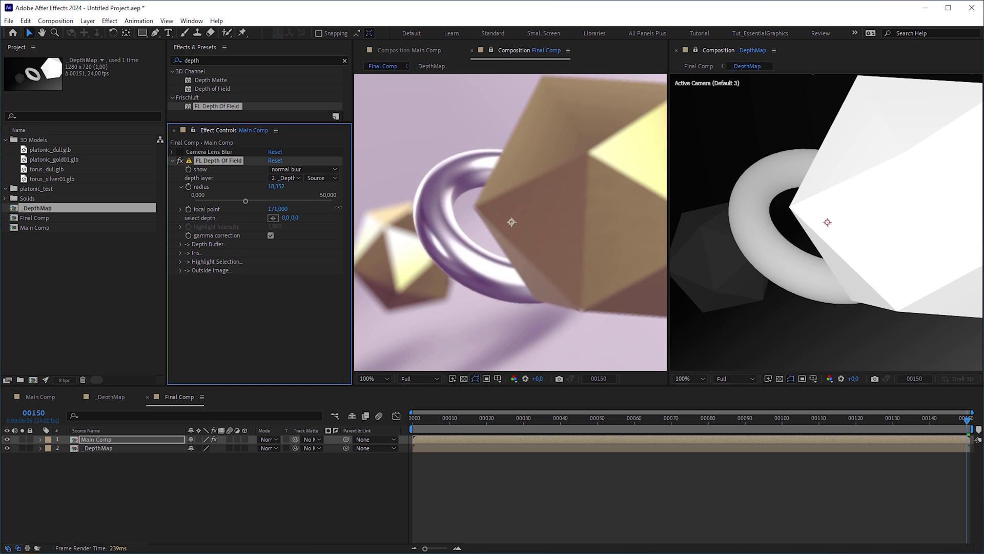
{"action": "left_click_drag", "start_coordinate": [351, 206], "coordinate": [385, 209]}
{"action": "left_click_drag", "start_coordinate": [967, 418], "coordinate": [380, 416]}
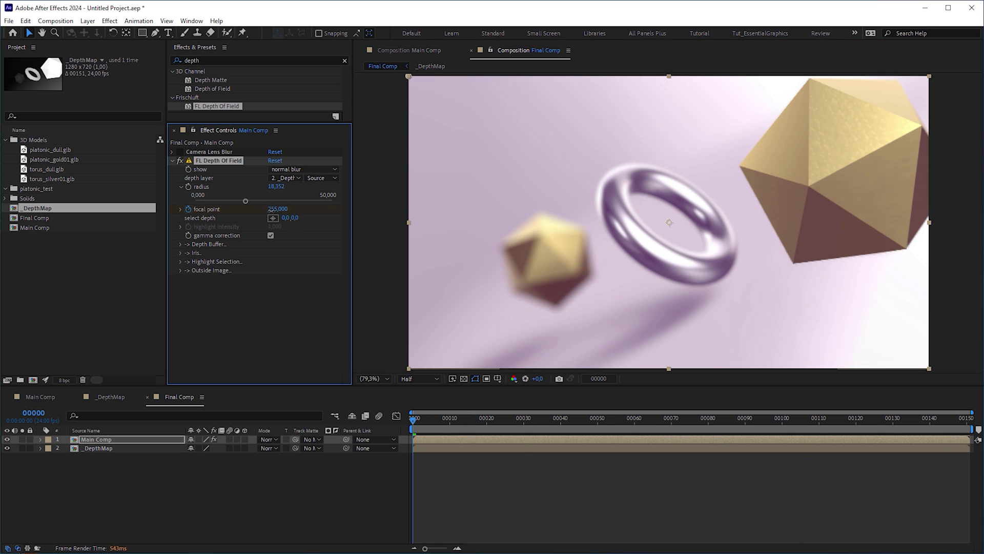